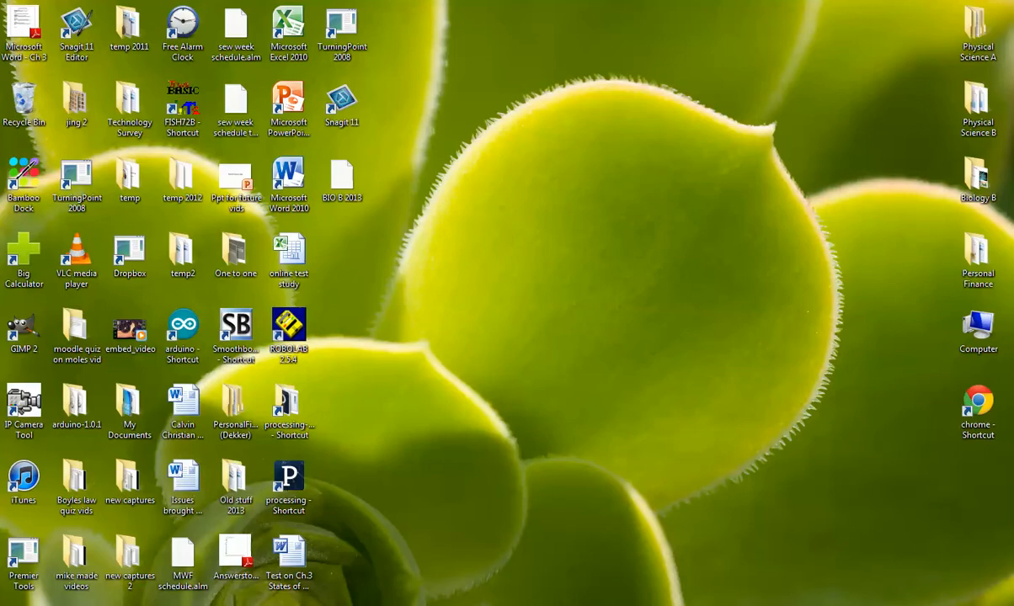
# Switch to Chrome, return to the SCI101 course page, and open "Lesson on intro to physics" in Topic 12
pyautogui.click(255, 605)
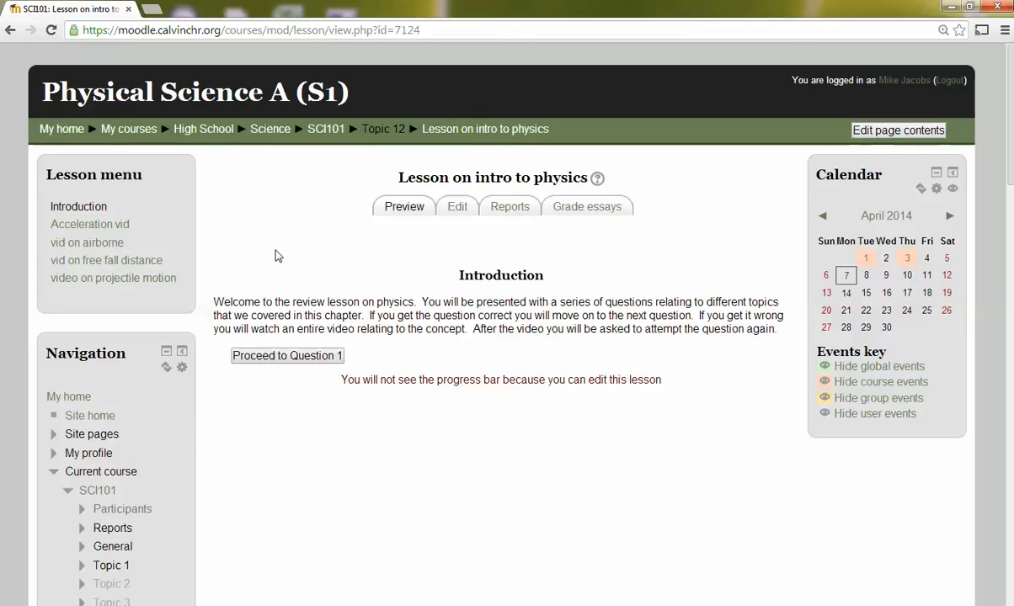
pyautogui.click(325, 129)
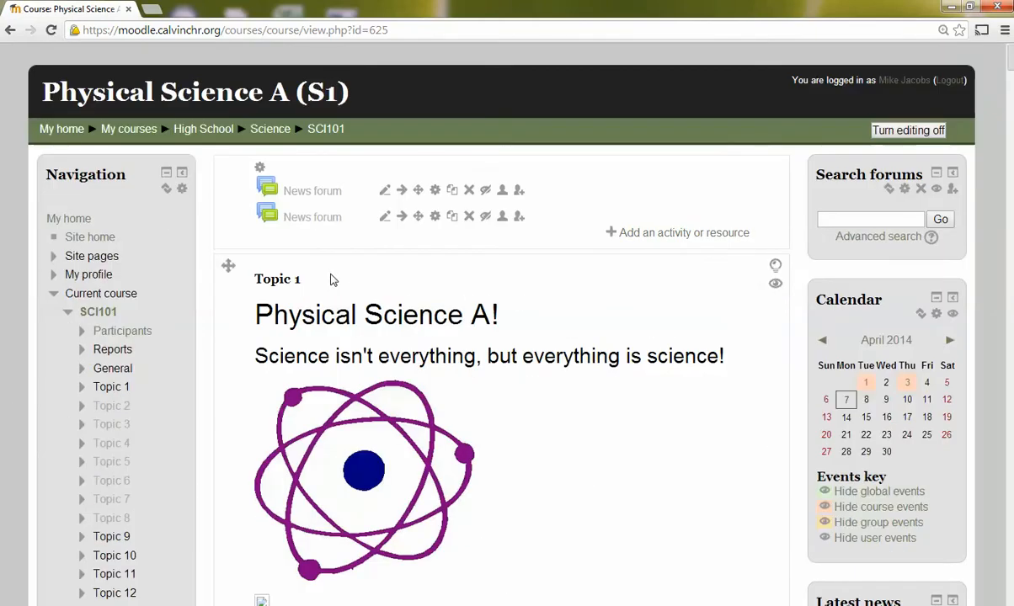
pyautogui.scroll(-20, 330, 279)
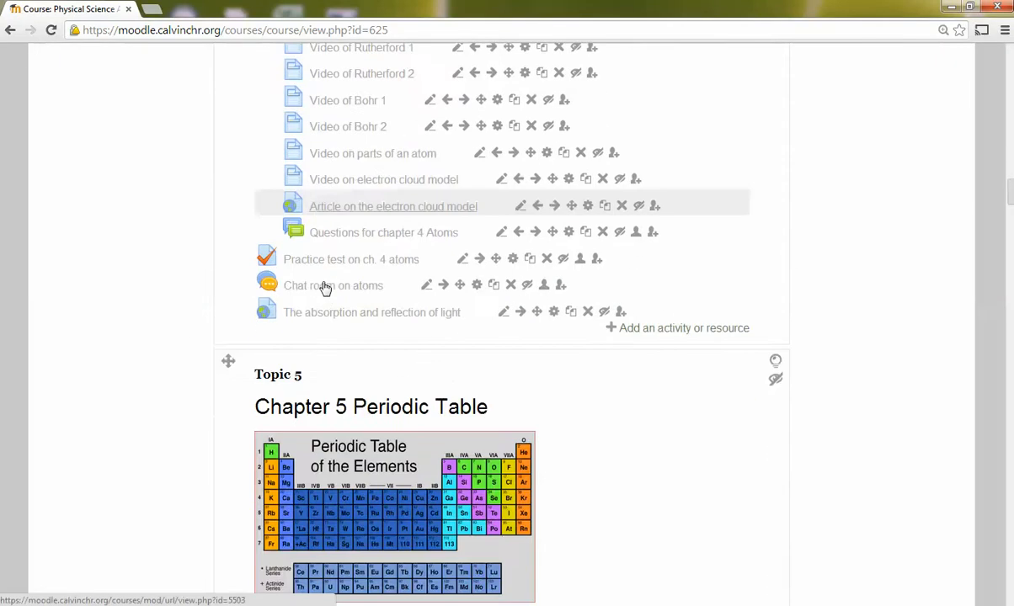
pyautogui.scroll(-20, 325, 287)
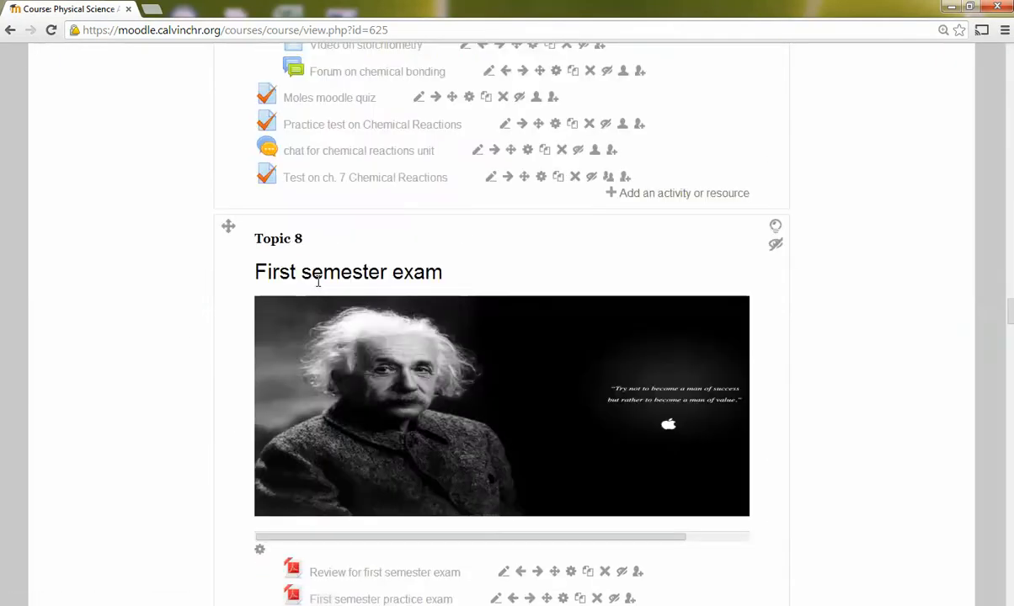
pyautogui.scroll(-20, 318, 283)
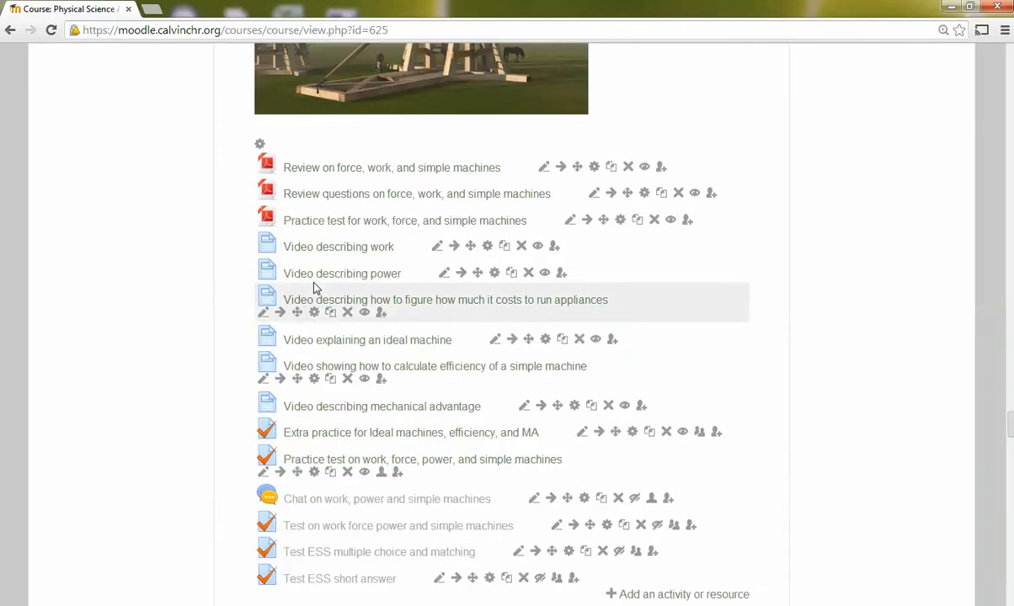
pyautogui.scroll(-20, 313, 287)
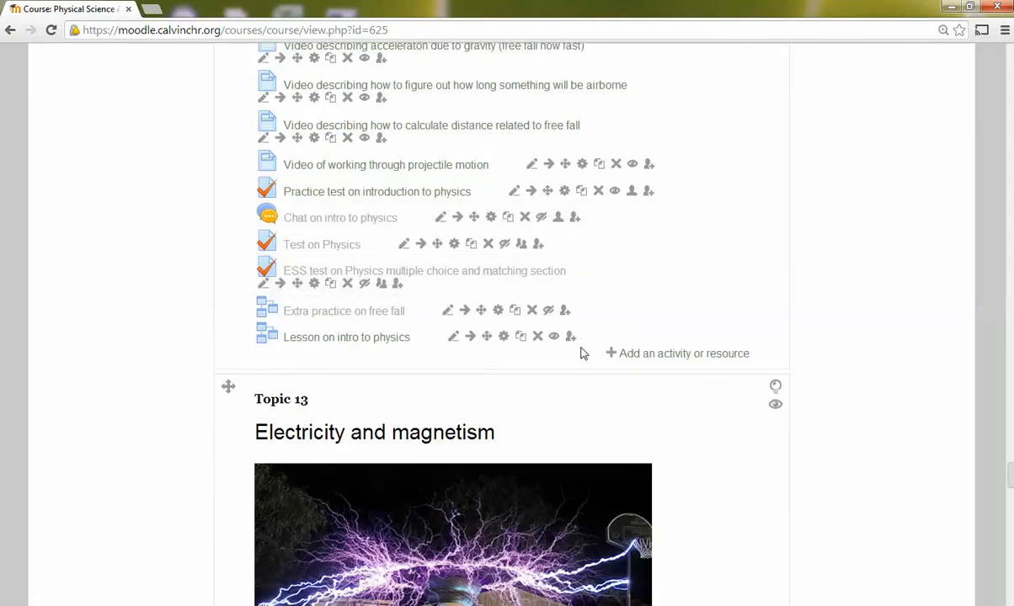
pyautogui.click(337, 341)
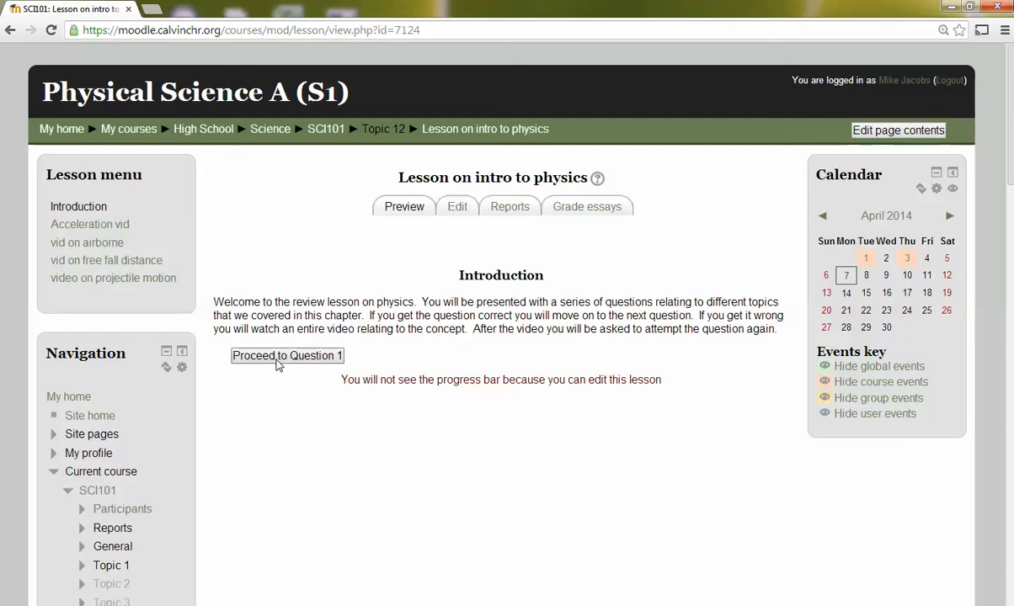
# Proceed to Question 1, submit 9.6 as the Lamborghini's acceleration, and continue to the paintball question
pyautogui.click(292, 360)
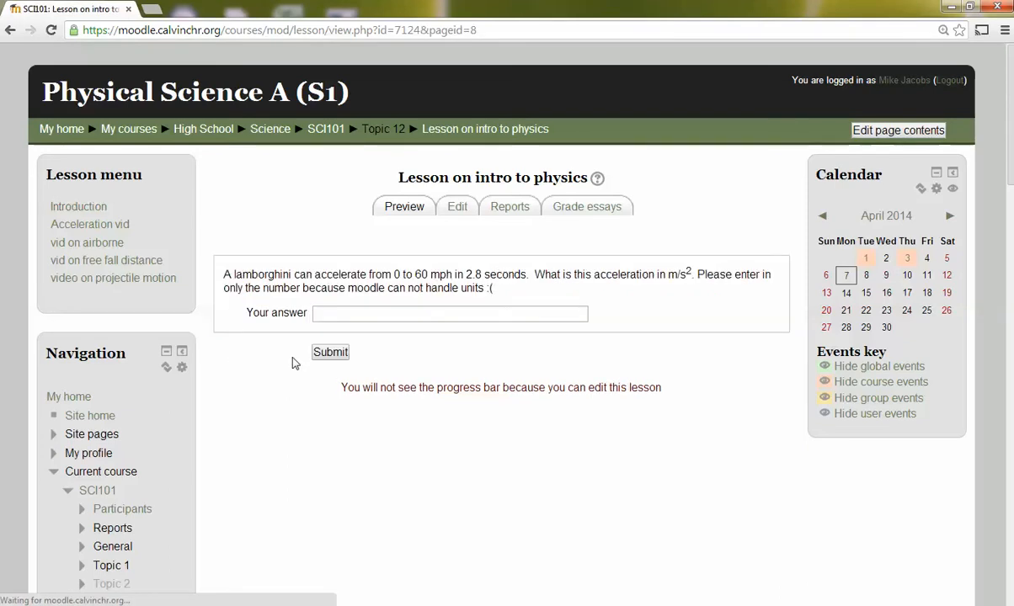
pyautogui.click(366, 313)
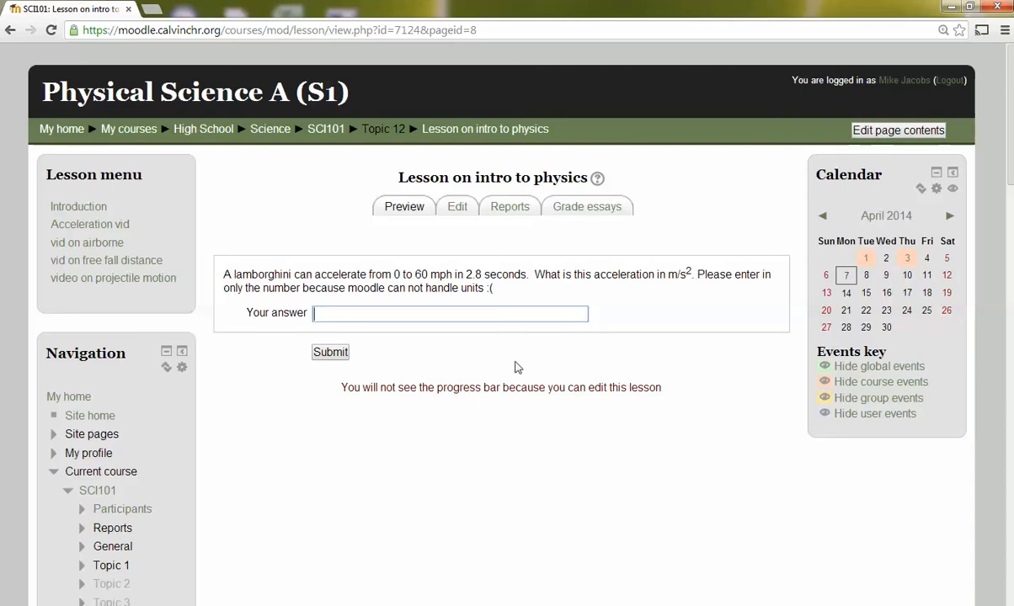
pyautogui.write('9.6')
pyautogui.click(324, 355)
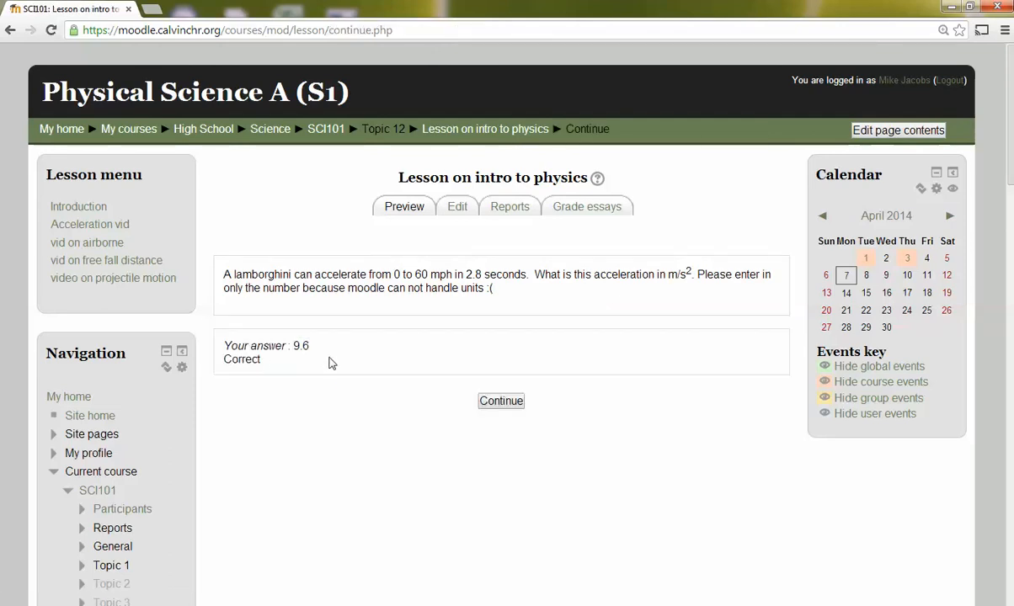
pyautogui.click(500, 402)
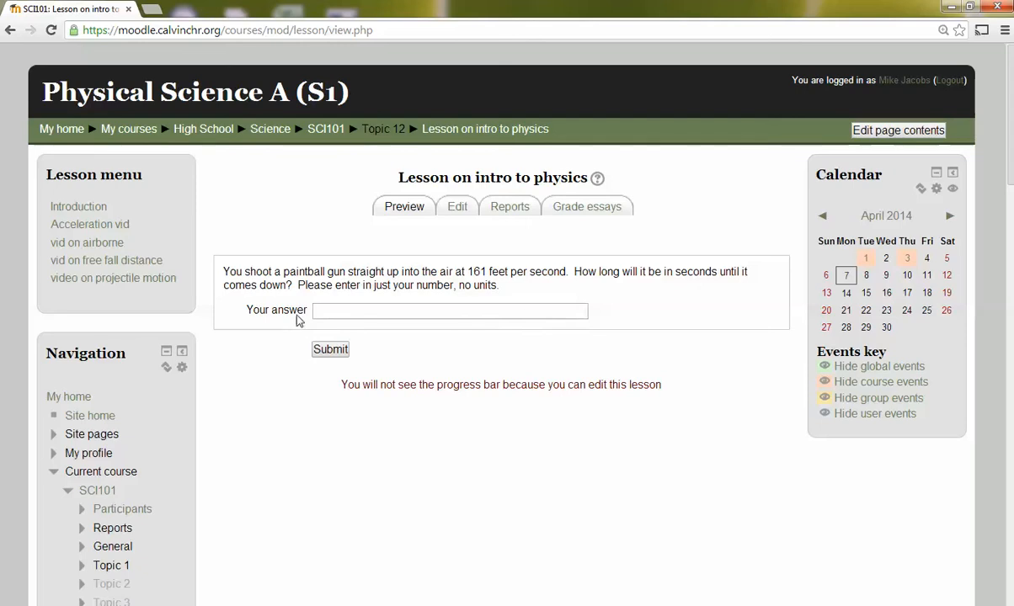
# Submit 1 as the paintball question's answer, continue to the airborne video page, and go back to Question 2
pyautogui.click(363, 310)
pyautogui.write('1')
pyautogui.click(334, 351)
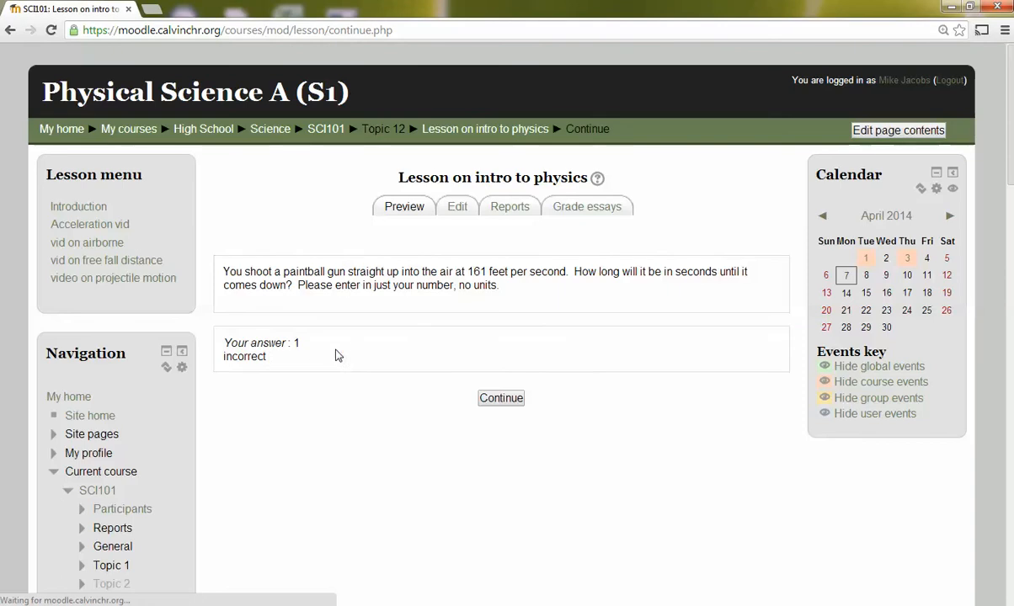
pyautogui.click(515, 399)
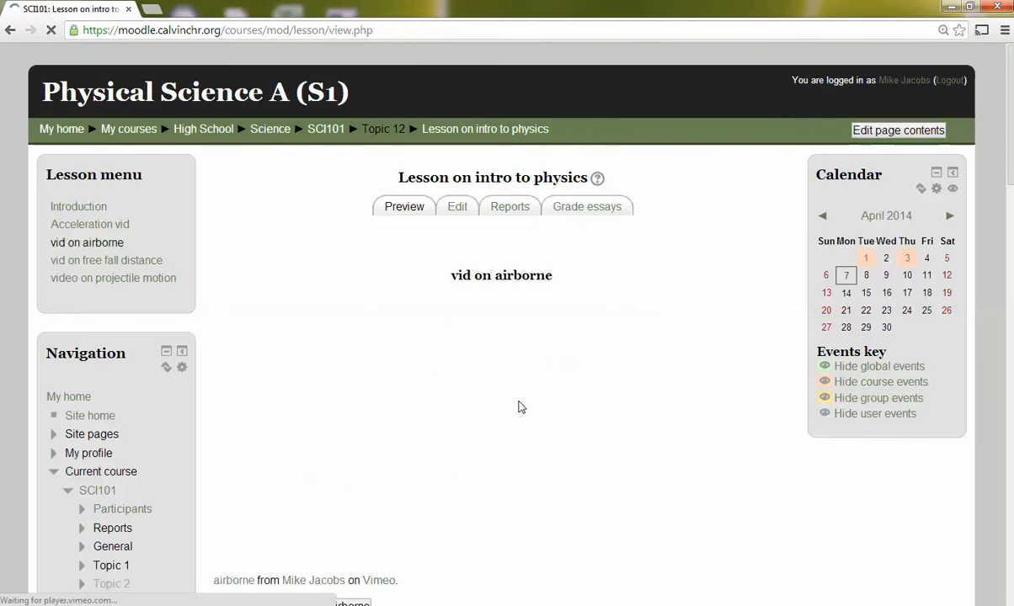
pyautogui.scroll(-1, 518, 383)
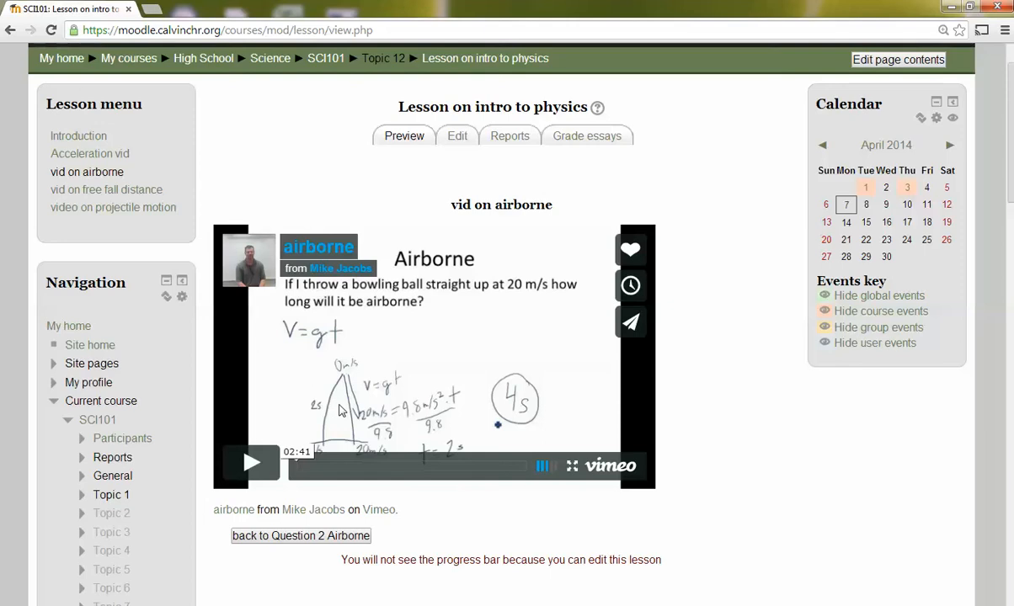
pyautogui.click(281, 542)
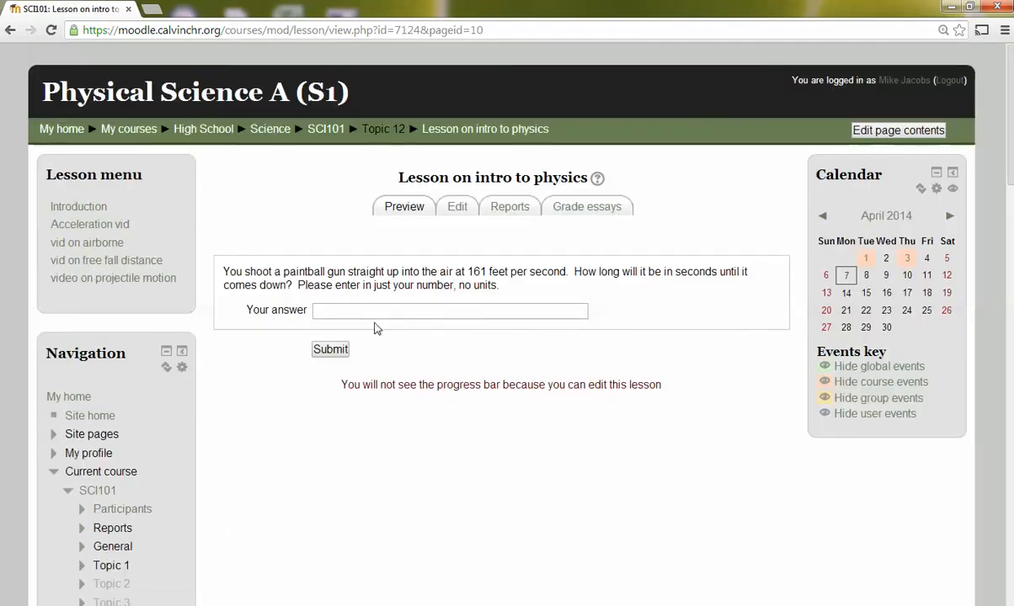
# Submit 10 as the paintball question's answer and continue to the stapler question
pyautogui.click(362, 310)
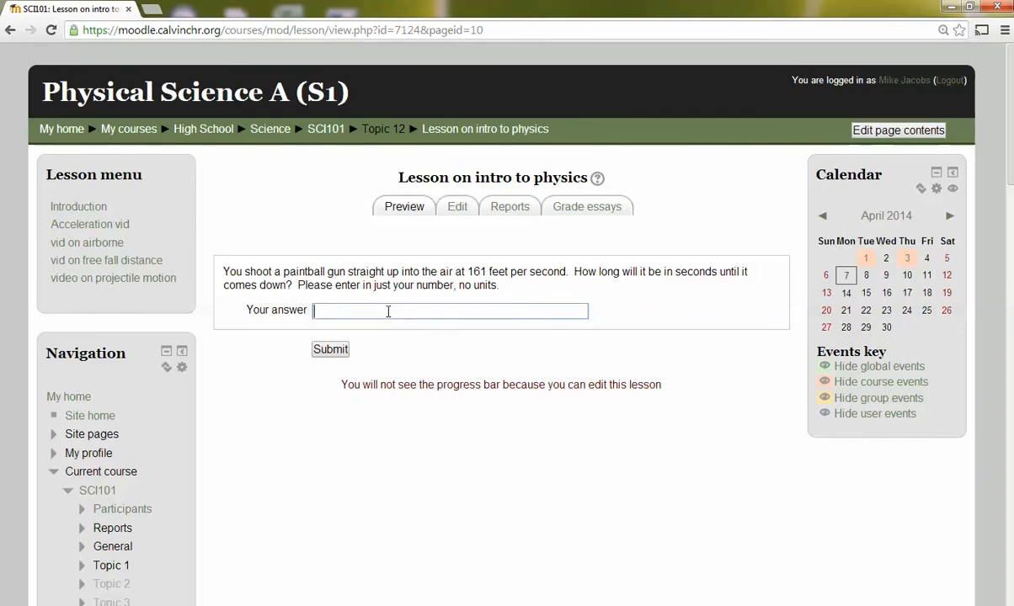
pyautogui.write('10')
pyautogui.click(330, 349)
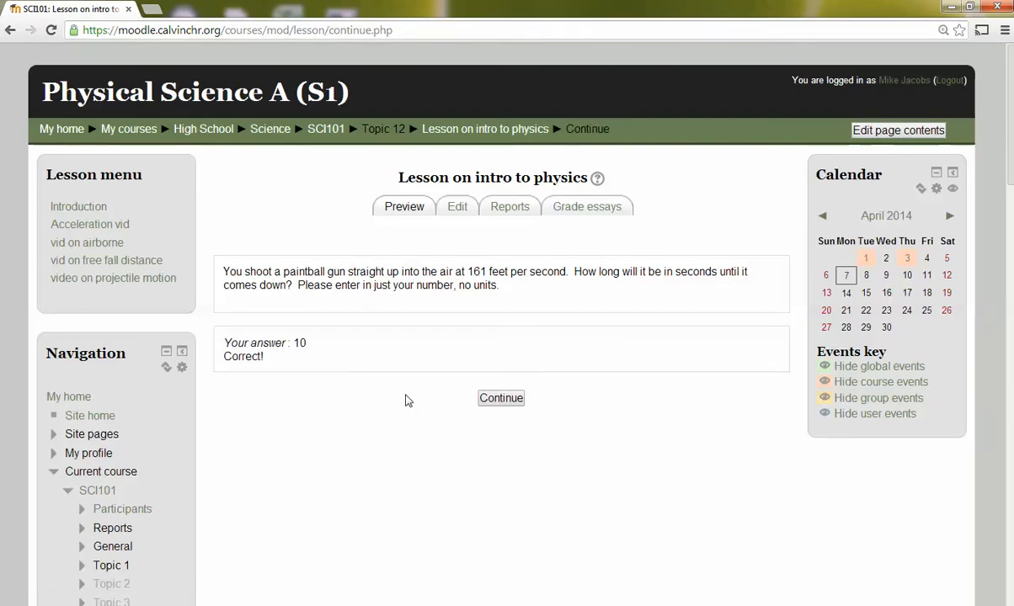
pyautogui.click(492, 400)
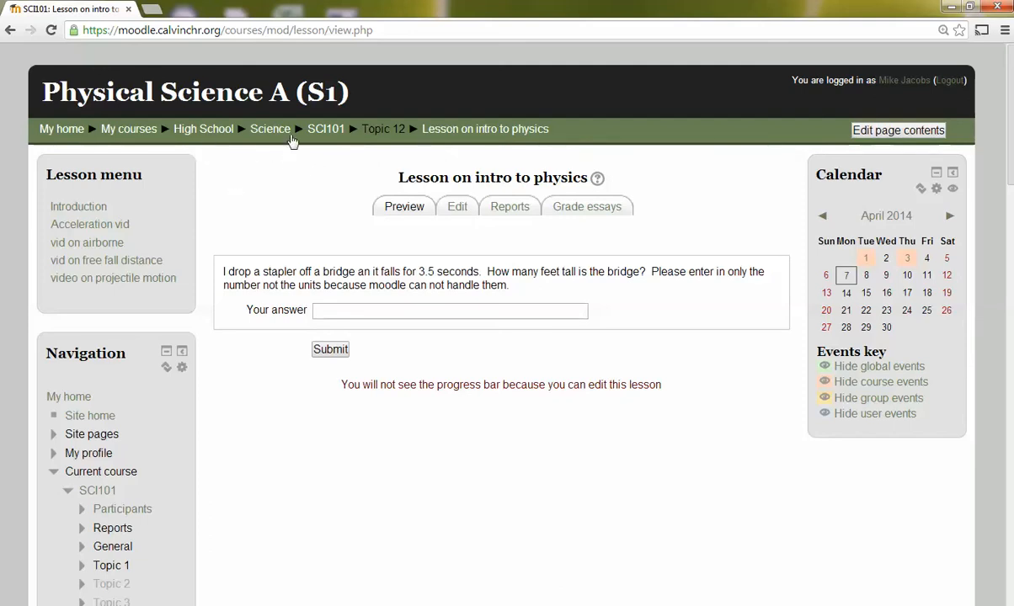
# Leave the lesson for the SCI101 course page, minimize the browser, and switch to Paint's blank canvas
pyautogui.click(320, 136)
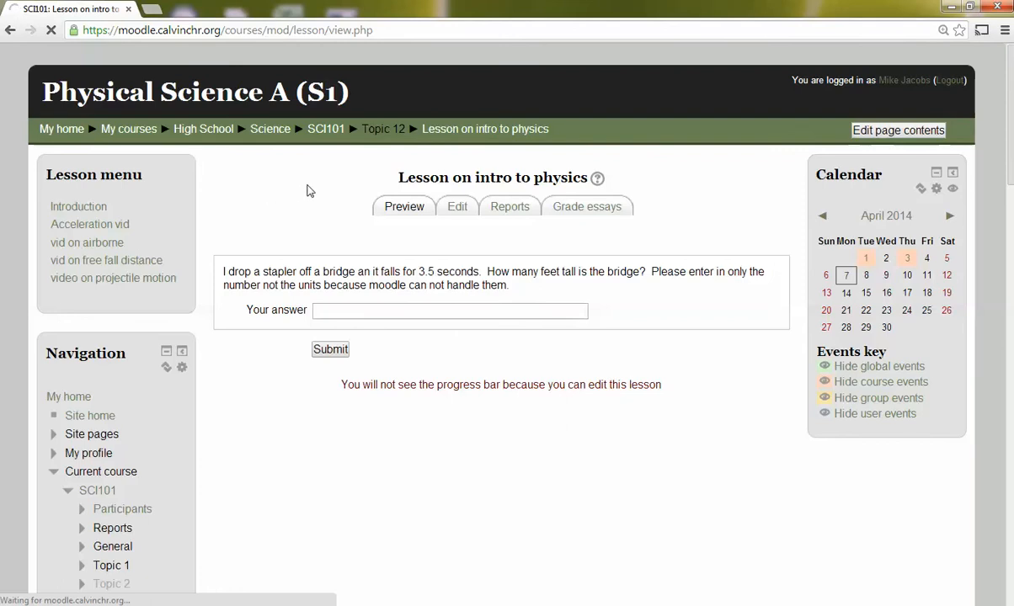
pyautogui.click(951, 7)
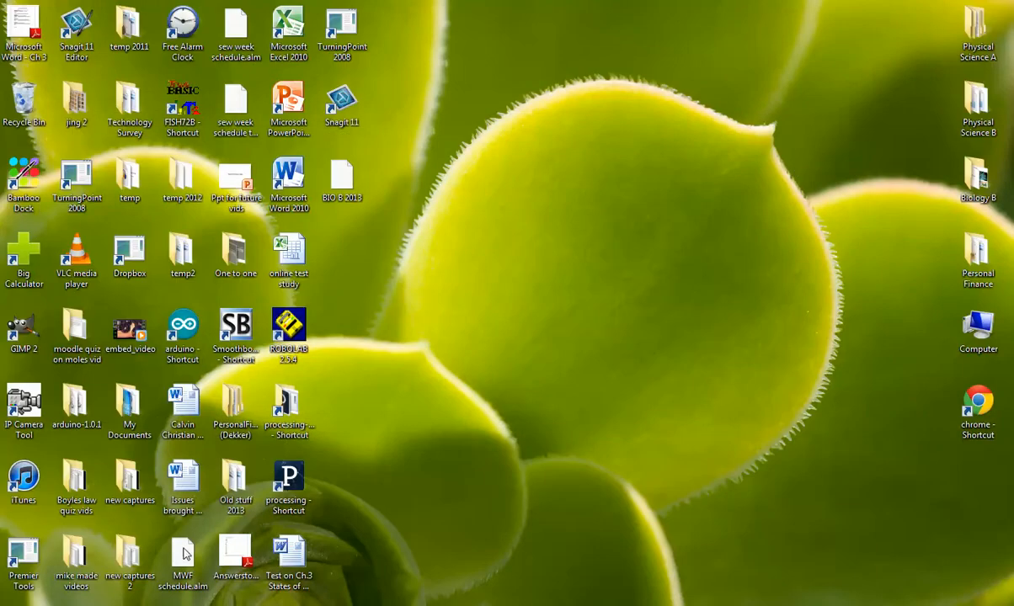
pyautogui.click(273, 605)
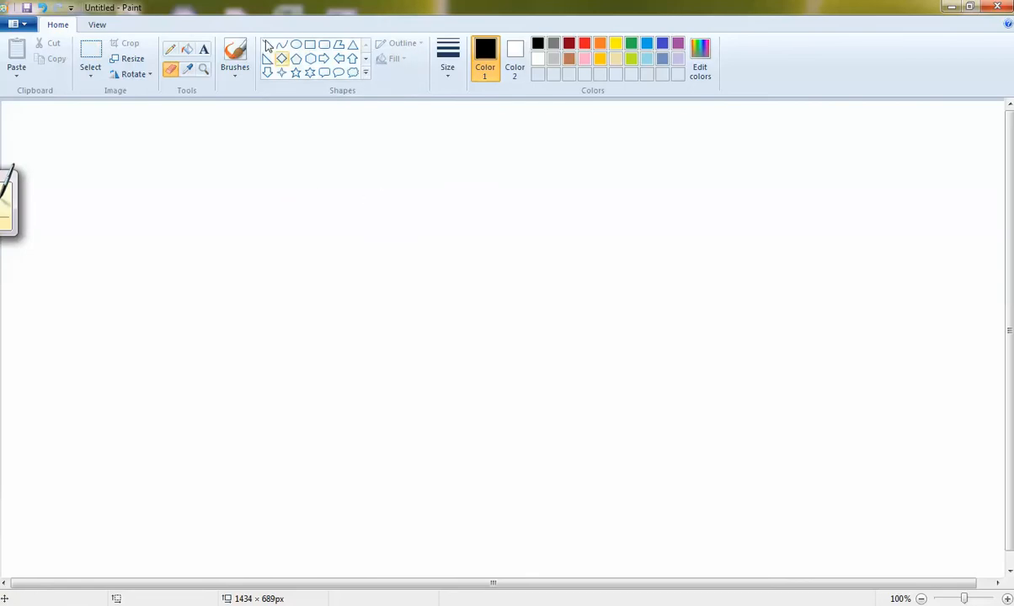
# Draw two boxes side by side in the upper canvas, the first with the Pencil, and brush C and Q inside them
pyautogui.click(166, 51)
pyautogui.moveTo(344, 182)
pyautogui.mouseDown()
pyautogui.moveTo(236, 251)
pyautogui.moveTo(368, 297)
pyautogui.moveTo(354, 184)
pyautogui.mouseUp()
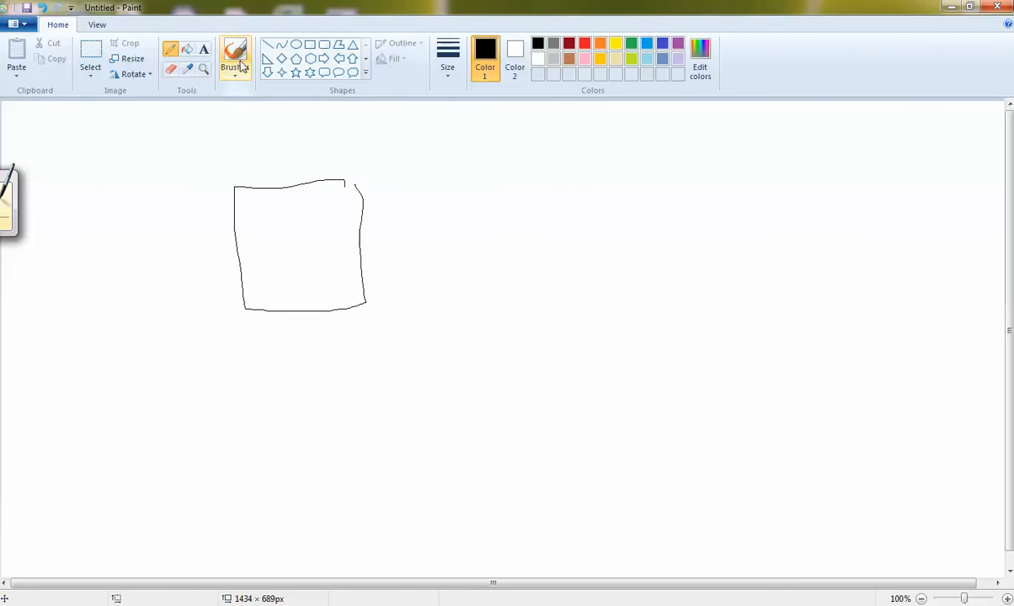
pyautogui.click(241, 65)
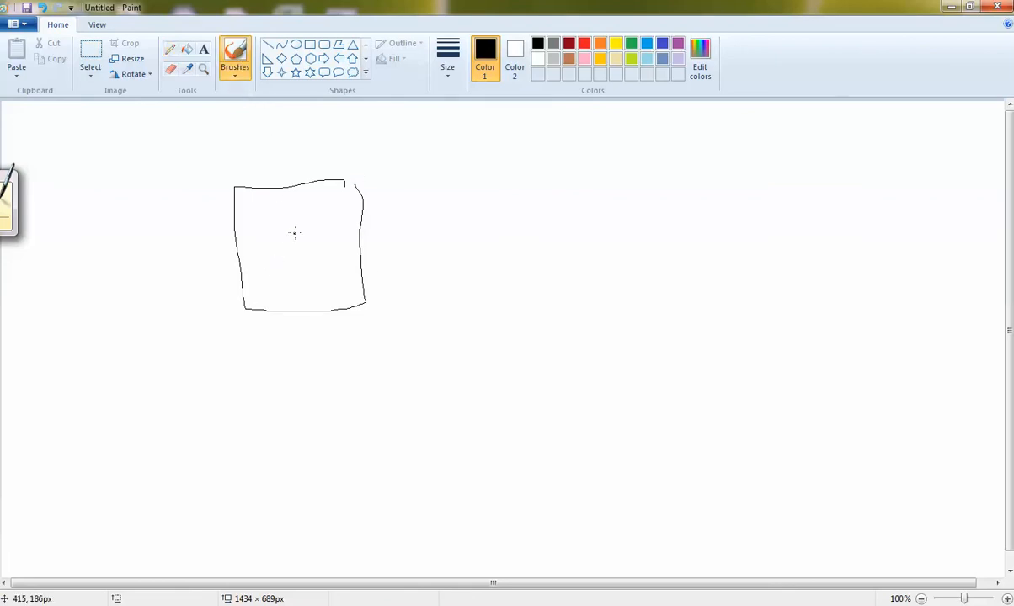
pyautogui.moveTo(295, 233); pyautogui.dragTo(319, 268)
pyautogui.moveTo(453, 186)
pyautogui.mouseDown()
pyautogui.moveTo(459, 316)
pyautogui.moveTo(588, 319)
pyautogui.moveTo(574, 175)
pyautogui.moveTo(432, 189)
pyautogui.mouseUp()
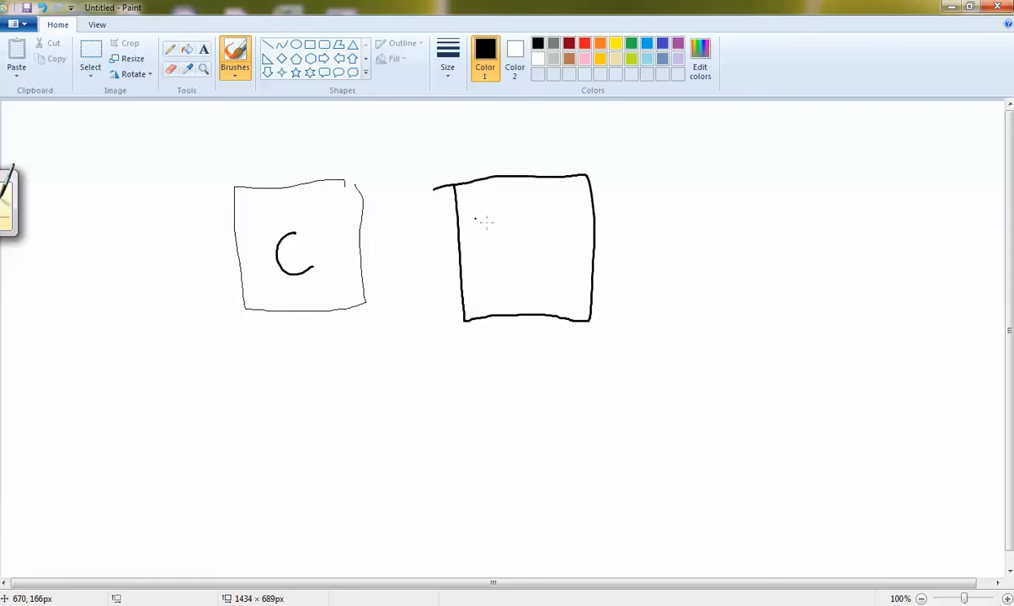
pyautogui.moveTo(505, 236); pyautogui.dragTo(554, 256)
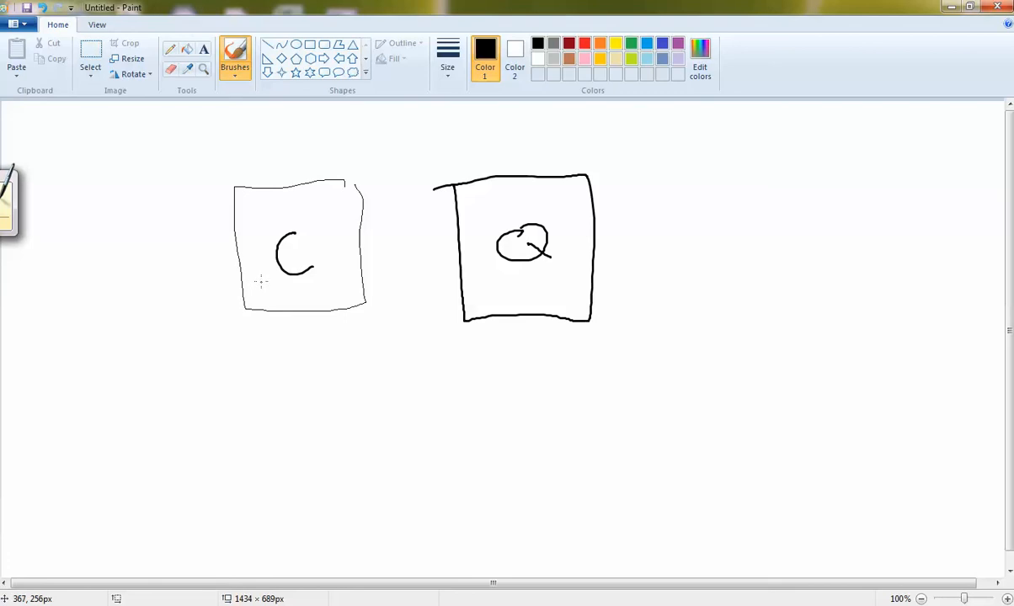
# Write "T, W, V" beneath the C in the first box and "MC, N, E, SA" beneath the Q in the second
pyautogui.moveTo(245, 284)
pyautogui.mouseDown()
pyautogui.moveTo(267, 279)
pyautogui.moveTo(257, 303)
pyautogui.mouseUp()
pyautogui.moveTo(277, 275)
pyautogui.mouseDown()
pyautogui.moveTo(282, 301)
pyautogui.moveTo(313, 268)
pyautogui.moveTo(271, 303)
pyautogui.moveTo(306, 308)
pyautogui.mouseUp()
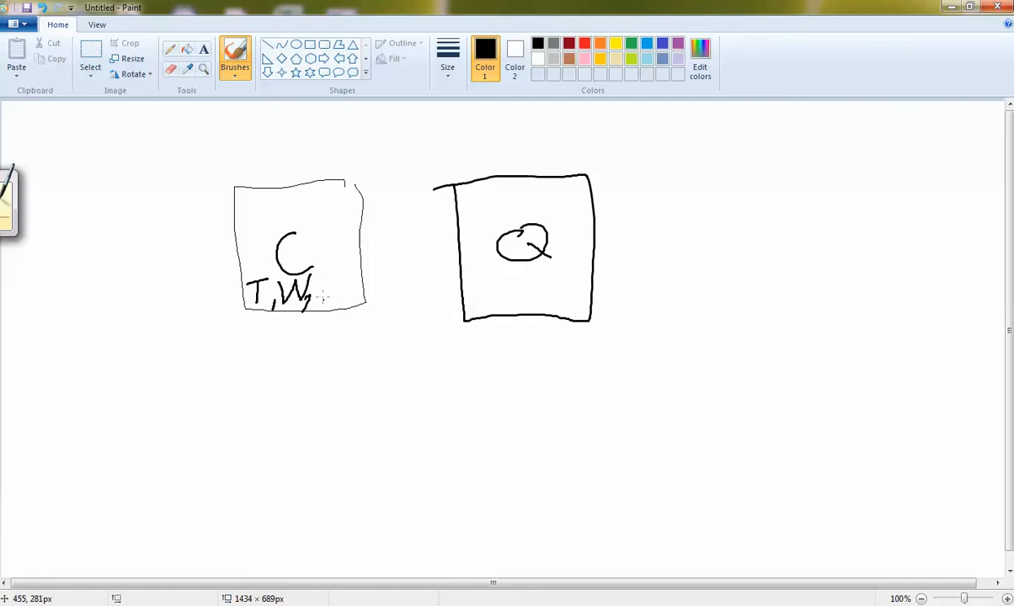
pyautogui.moveTo(327, 271)
pyautogui.mouseDown()
pyautogui.moveTo(335, 303)
pyautogui.moveTo(347, 271)
pyautogui.mouseUp()
pyautogui.moveTo(481, 279); pyautogui.dragTo(478, 312)
pyautogui.moveTo(482, 288)
pyautogui.mouseDown()
pyautogui.moveTo(523, 314)
pyautogui.moveTo(540, 311)
pyautogui.moveTo(553, 285)
pyautogui.moveTo(551, 318)
pyautogui.moveTo(561, 289)
pyautogui.moveTo(571, 311)
pyautogui.moveTo(571, 300)
pyautogui.mouseUp()
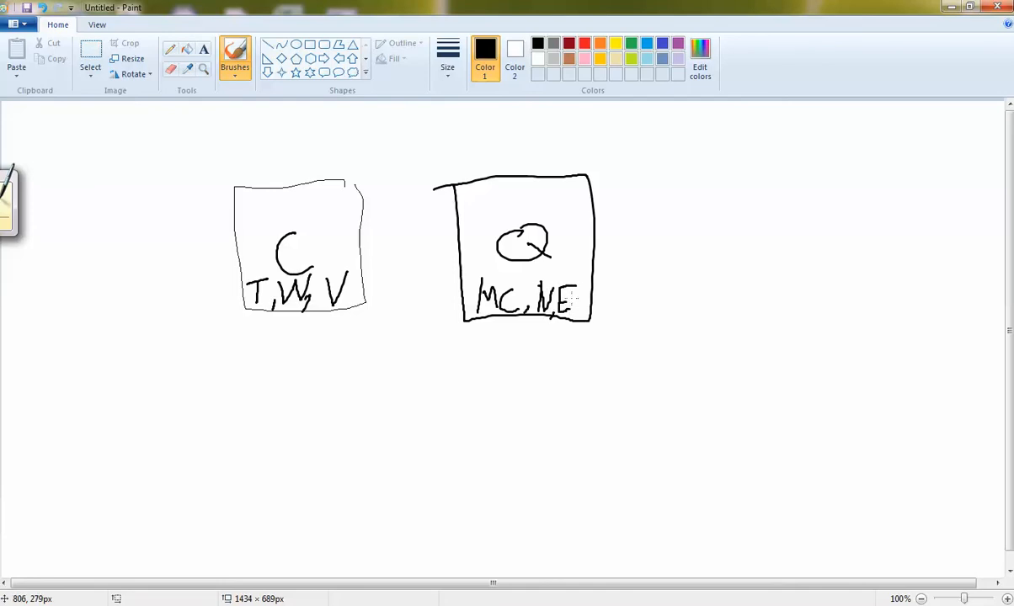
pyautogui.moveTo(584, 293)
pyautogui.mouseDown()
pyautogui.moveTo(577, 312)
pyautogui.moveTo(595, 314)
pyautogui.mouseUp()
# Sketch a C → Q → C flow below the first box, with a curved arrow returning from Q to the first C
pyautogui.moveTo(186, 427)
pyautogui.mouseDown()
pyautogui.moveTo(201, 462)
pyautogui.moveTo(239, 446)
pyautogui.moveTo(234, 458)
pyautogui.mouseUp()
pyautogui.moveTo(275, 425)
pyautogui.mouseDown()
pyautogui.moveTo(262, 445)
pyautogui.moveTo(276, 424)
pyautogui.moveTo(282, 468)
pyautogui.moveTo(191, 470)
pyautogui.moveTo(176, 489)
pyautogui.moveTo(208, 484)
pyautogui.mouseUp()
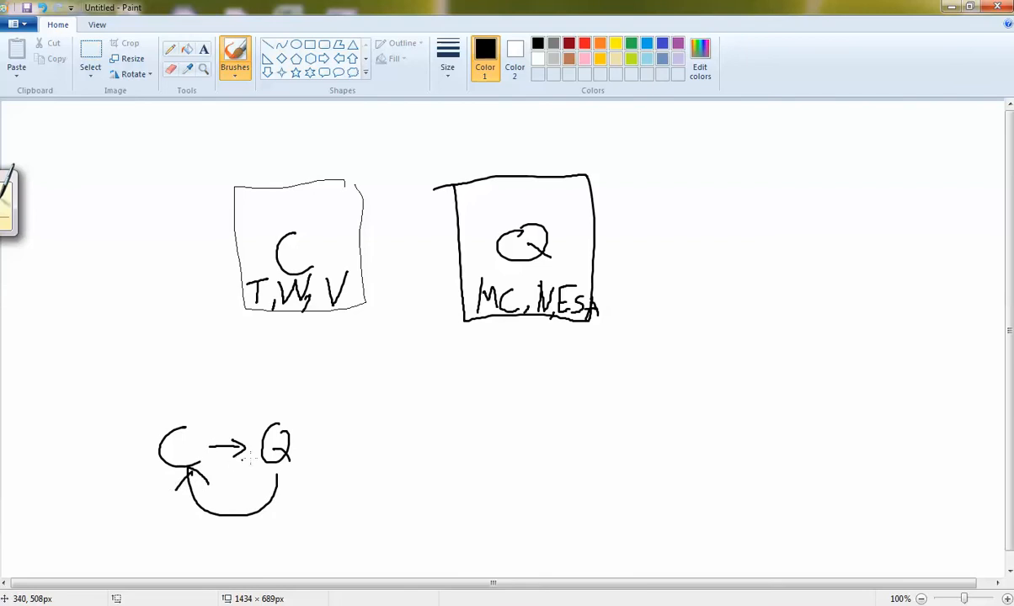
pyautogui.moveTo(302, 442)
pyautogui.mouseDown()
pyautogui.moveTo(359, 450)
pyautogui.moveTo(341, 463)
pyautogui.mouseUp()
pyautogui.moveTo(396, 430); pyautogui.dragTo(402, 456)
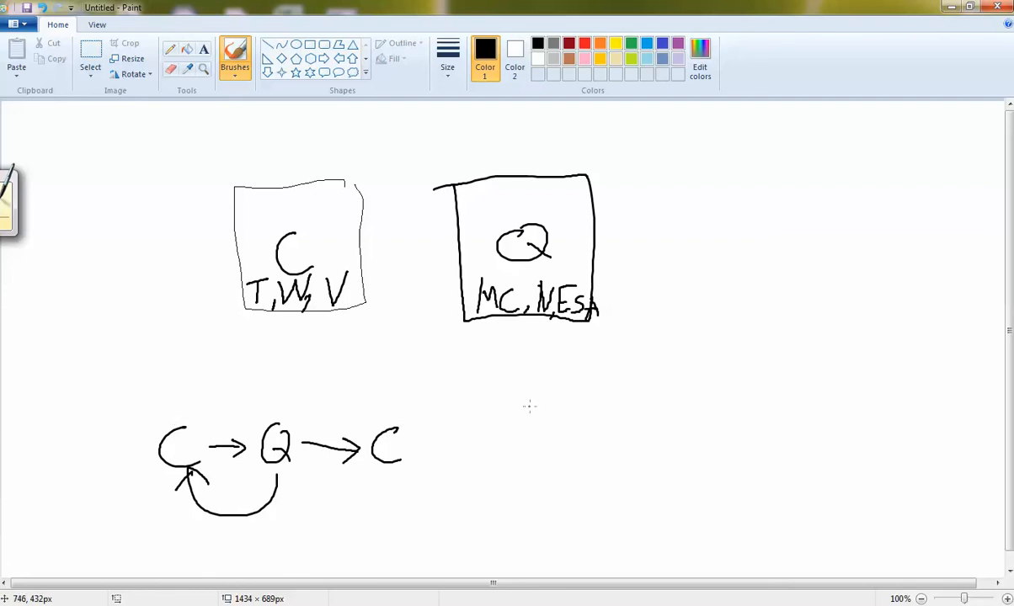
# Sketch a second flow C → Q → Q → Q, branching the first two Qs down to a C with arrows looping back
pyautogui.moveTo(535, 418)
pyautogui.mouseDown()
pyautogui.moveTo(543, 455)
pyautogui.moveTo(578, 440)
pyautogui.moveTo(570, 452)
pyautogui.mouseUp()
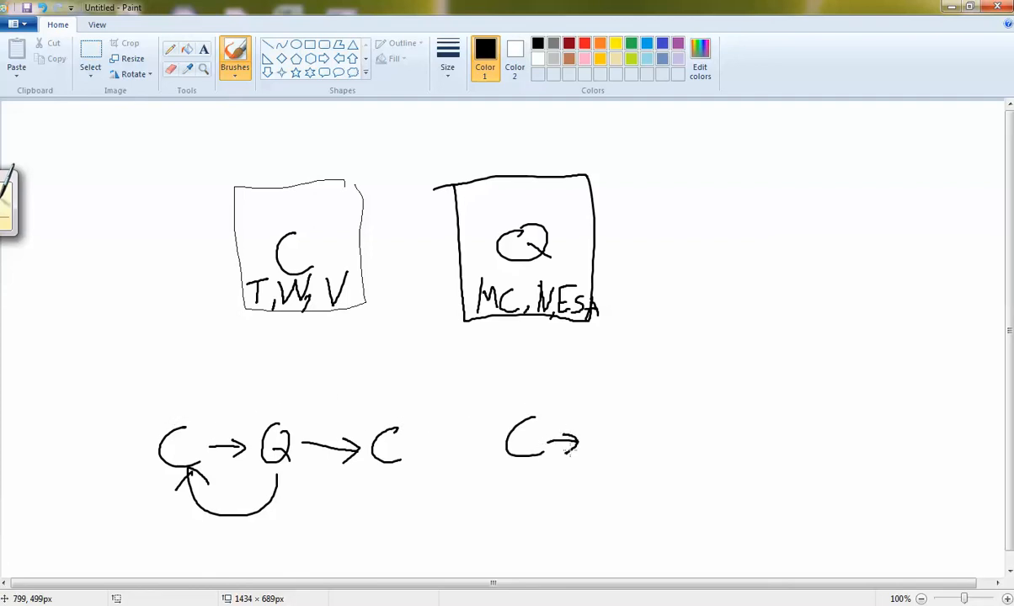
pyautogui.moveTo(603, 419)
pyautogui.mouseDown()
pyautogui.moveTo(619, 464)
pyautogui.moveTo(630, 440)
pyautogui.moveTo(673, 440)
pyautogui.moveTo(665, 447)
pyautogui.moveTo(686, 454)
pyautogui.moveTo(712, 431)
pyautogui.moveTo(717, 463)
pyautogui.moveTo(729, 439)
pyautogui.moveTo(783, 438)
pyautogui.moveTo(804, 458)
pyautogui.mouseUp()
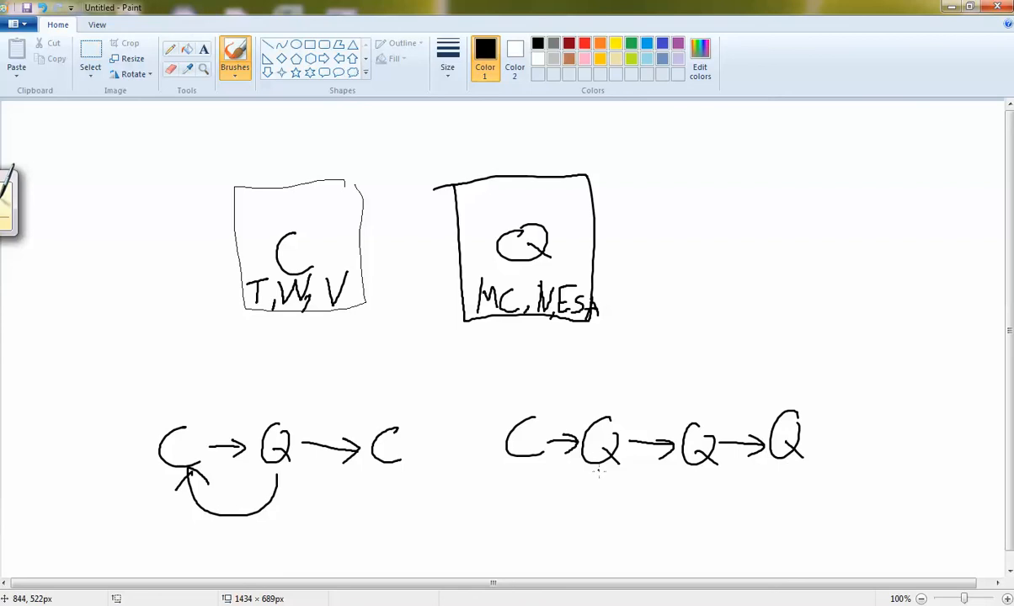
pyautogui.moveTo(602, 466)
pyautogui.mouseDown()
pyautogui.moveTo(602, 507)
pyautogui.moveTo(616, 496)
pyautogui.moveTo(594, 540)
pyautogui.moveTo(622, 552)
pyautogui.mouseUp()
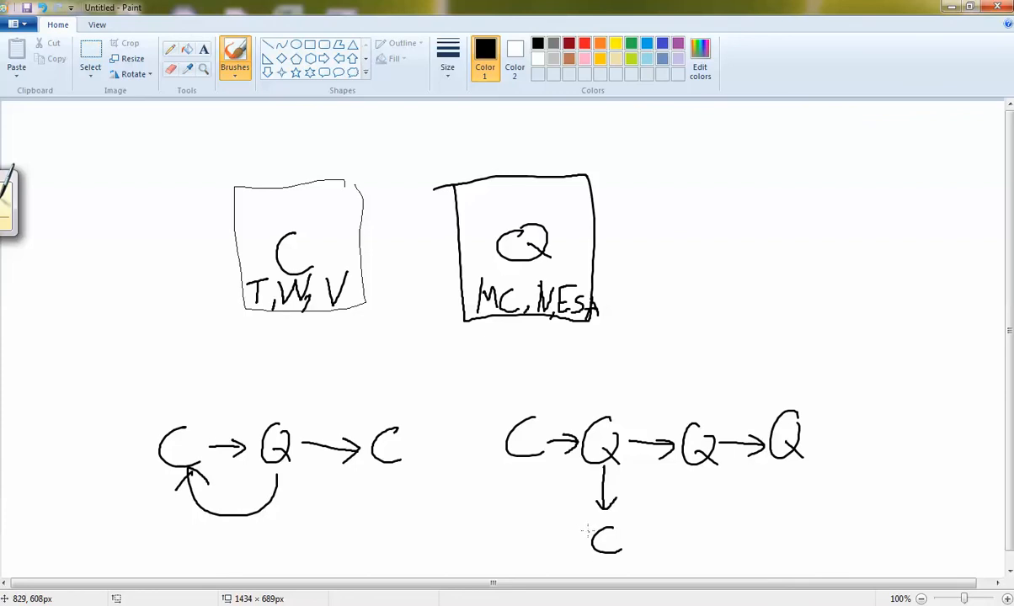
pyautogui.moveTo(588, 531)
pyautogui.mouseDown()
pyautogui.moveTo(581, 453)
pyautogui.moveTo(591, 463)
pyautogui.mouseUp()
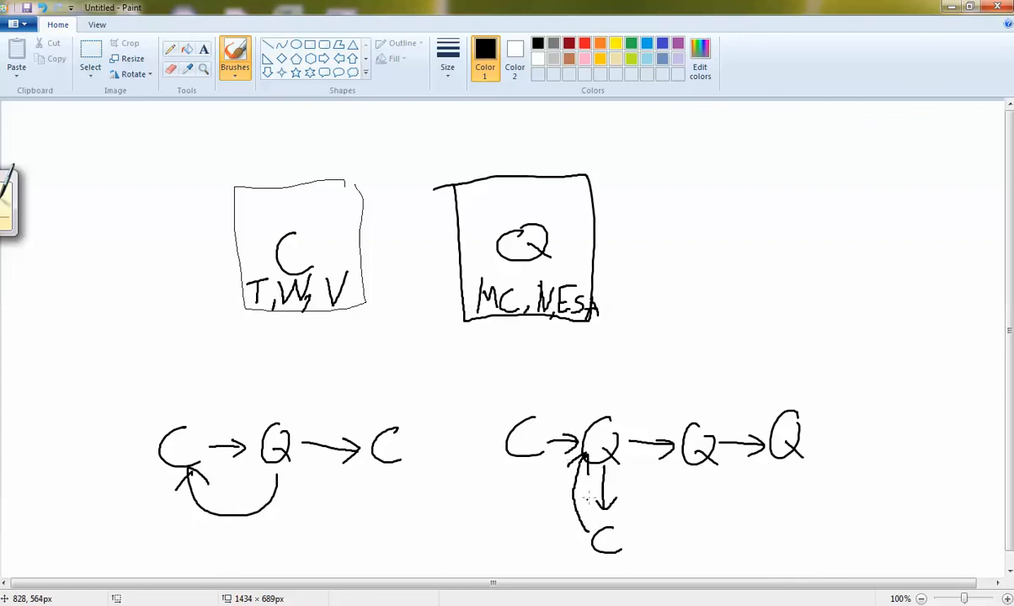
pyautogui.moveTo(708, 470)
pyautogui.mouseDown()
pyautogui.moveTo(712, 517)
pyautogui.moveTo(699, 553)
pyautogui.moveTo(680, 463)
pyautogui.moveTo(687, 471)
pyautogui.mouseUp()
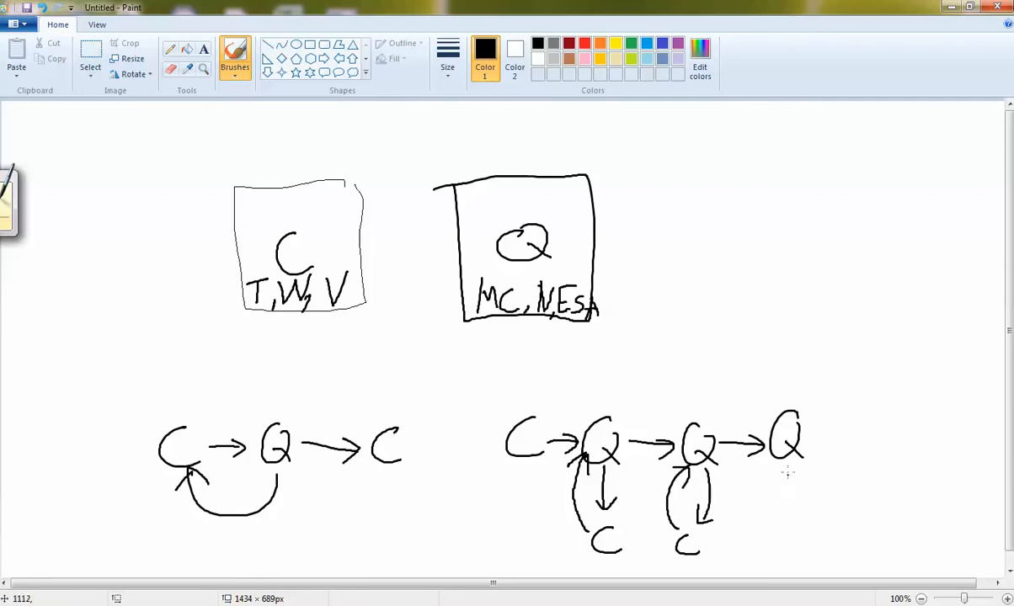
# Draw a line from the last Q of the second flow to a box labelled E
pyautogui.moveTo(797, 436); pyautogui.dragTo(847, 444)
pyautogui.moveTo(856, 407)
pyautogui.mouseDown()
pyautogui.moveTo(854, 431)
pyautogui.moveTo(921, 421)
pyautogui.moveTo(857, 409)
pyautogui.mouseUp()
pyautogui.moveTo(895, 445)
pyautogui.mouseDown()
pyautogui.moveTo(863, 447)
pyautogui.moveTo(894, 480)
pyautogui.moveTo(882, 462)
pyautogui.mouseUp()
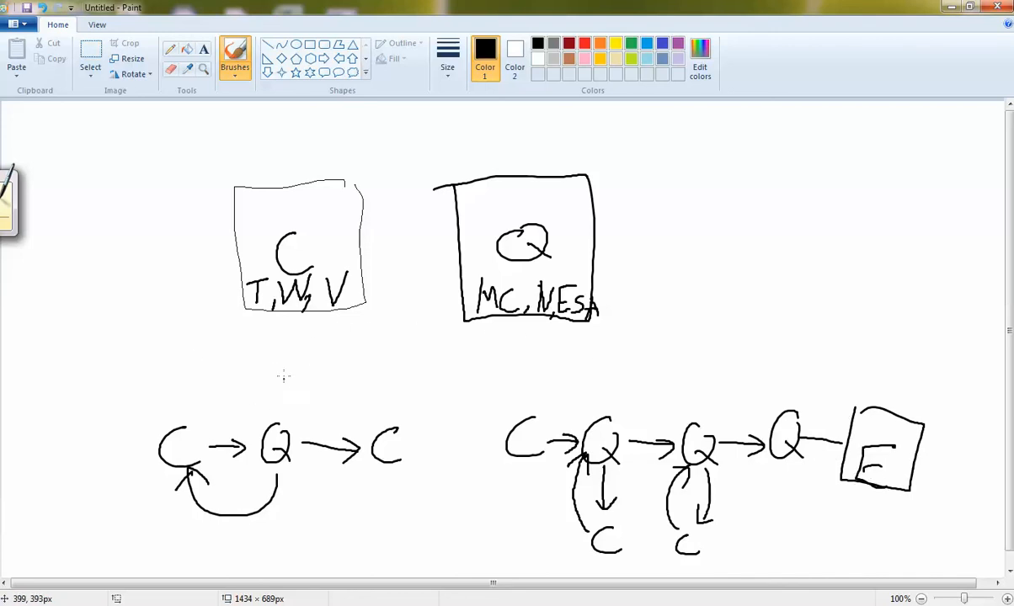
# Circle each of the two flows and draw an arrow pointing to the second Q of the longer flow
pyautogui.moveTo(283, 377)
pyautogui.mouseDown()
pyautogui.moveTo(145, 455)
pyautogui.moveTo(413, 371)
pyautogui.moveTo(323, 383)
pyautogui.mouseUp()
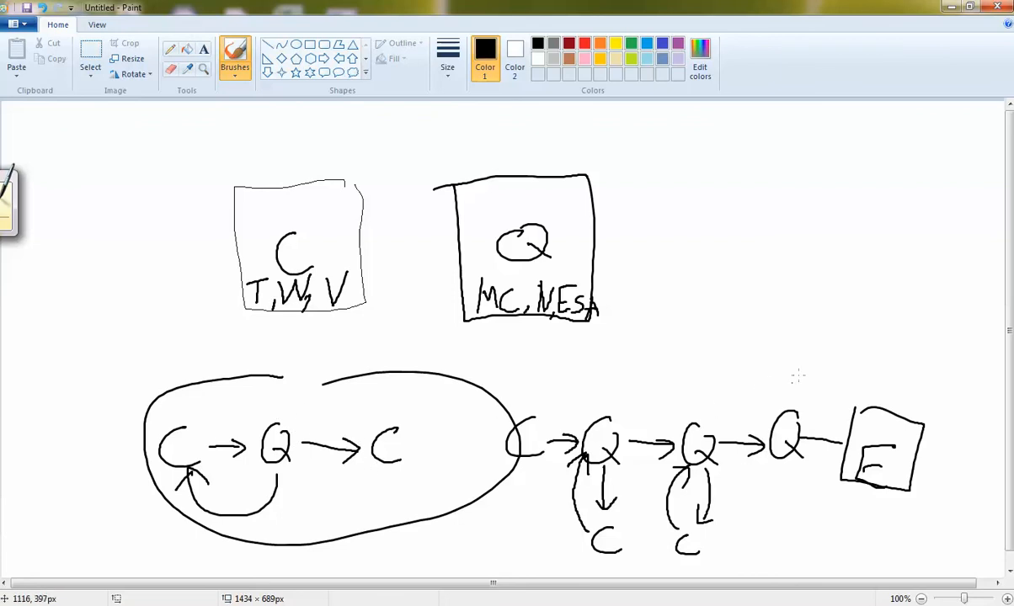
pyautogui.moveTo(798, 378)
pyautogui.mouseDown()
pyautogui.moveTo(455, 408)
pyautogui.moveTo(893, 516)
pyautogui.moveTo(688, 365)
pyautogui.mouseUp()
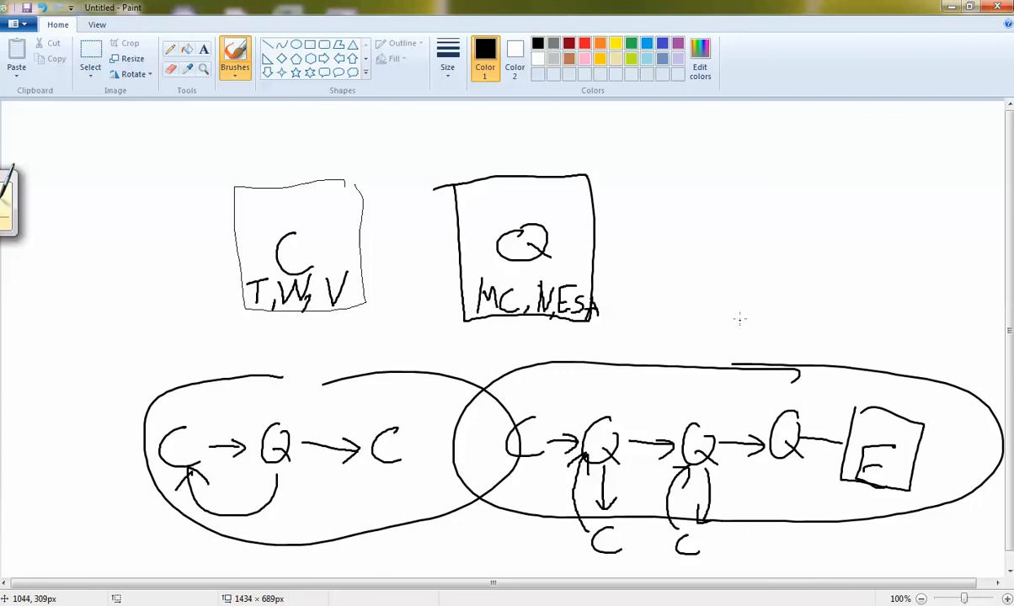
pyautogui.moveTo(756, 317); pyautogui.dragTo(703, 395)
pyautogui.moveTo(704, 376)
pyautogui.mouseDown()
pyautogui.moveTo(702, 397)
pyautogui.moveTo(722, 391)
pyautogui.mouseUp()
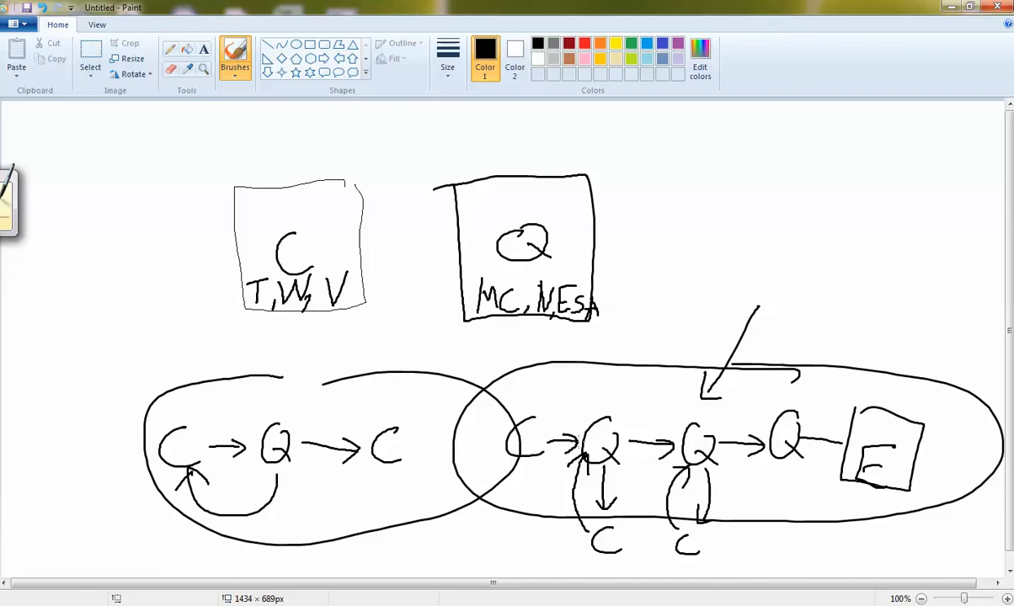
# Draw a vertical line after the first Q of the longer flow and write a 4 beneath that Q
pyautogui.moveTo(646, 381); pyautogui.dragTo(627, 514)
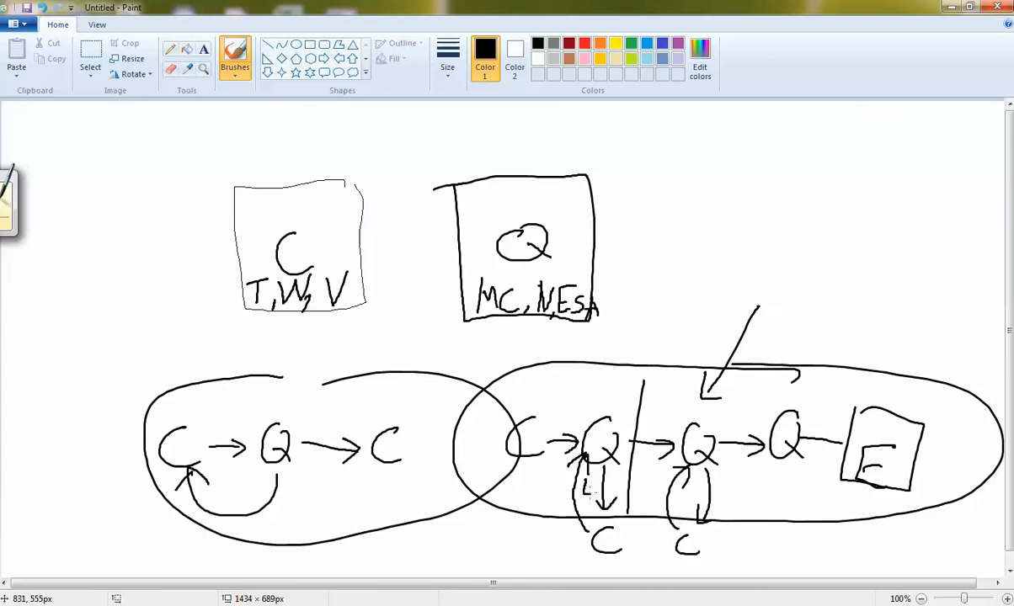
pyautogui.moveTo(590, 475); pyautogui.dragTo(592, 505)
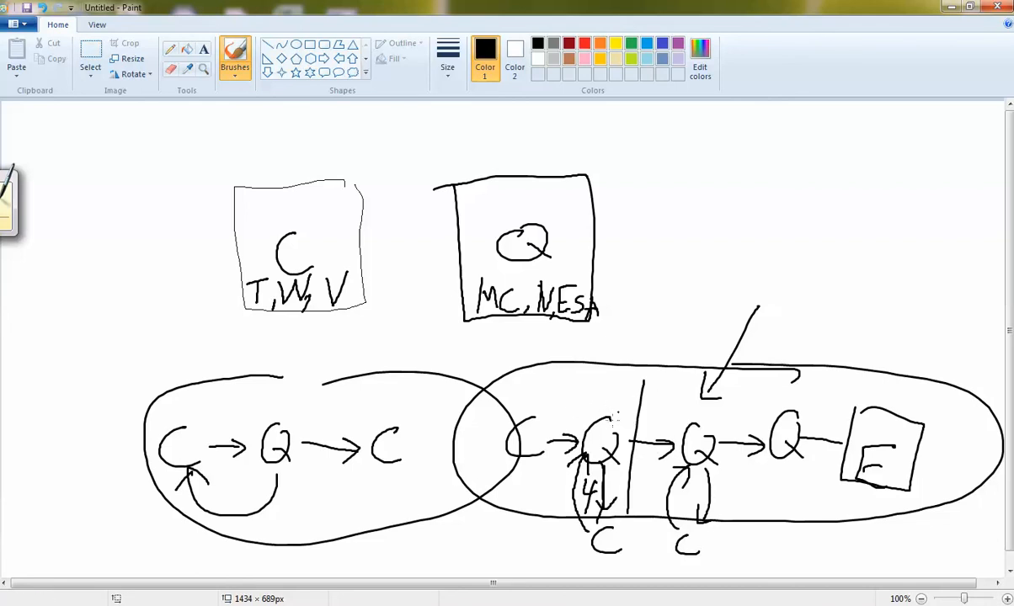
# Switch from Paint to the Physical Science A course in the browser and turn editing off and back on
pyautogui.click(959, 10)
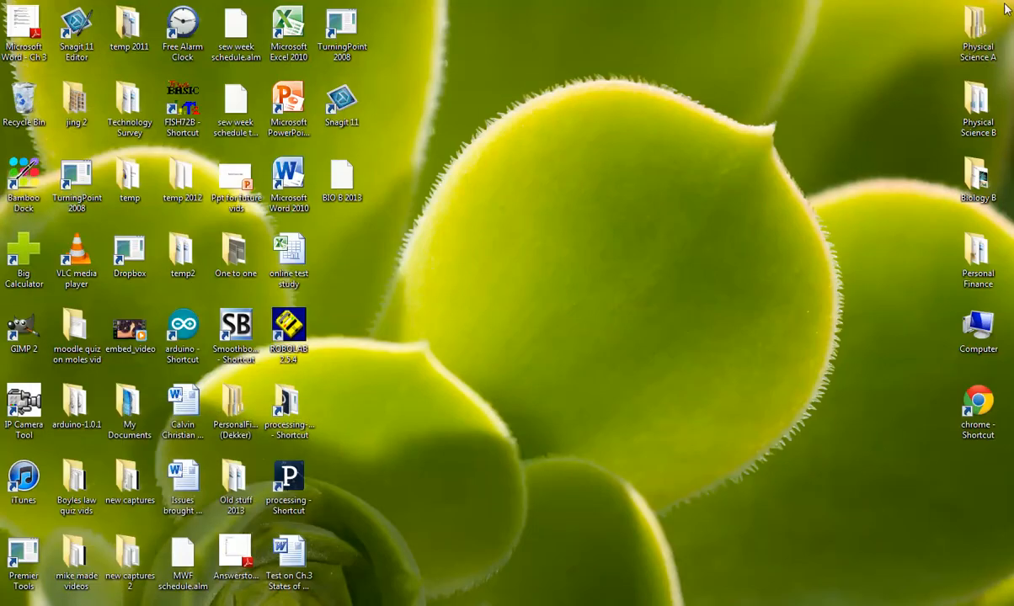
pyautogui.click(311, 604)
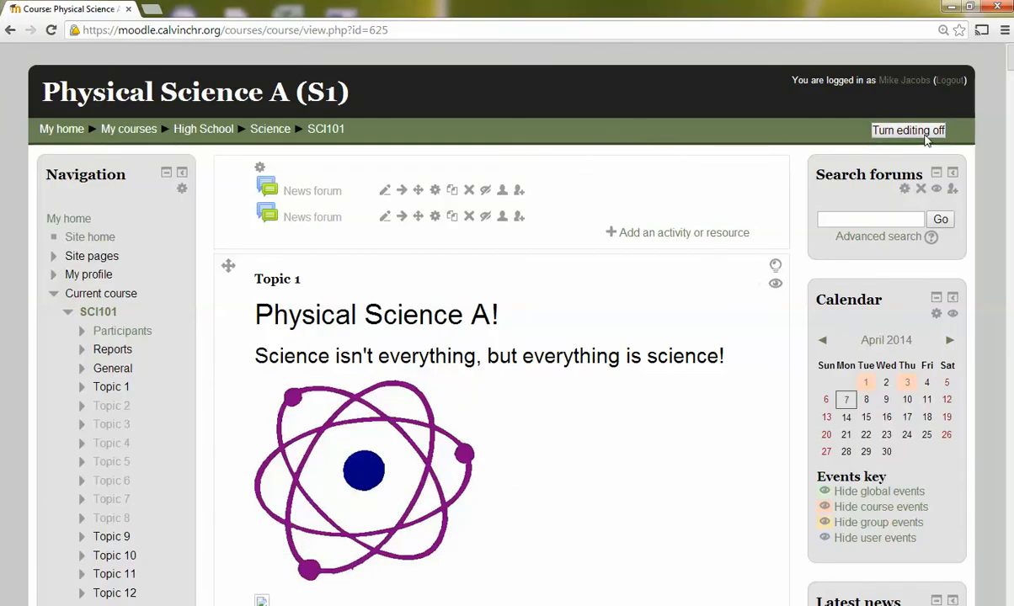
pyautogui.click(880, 132)
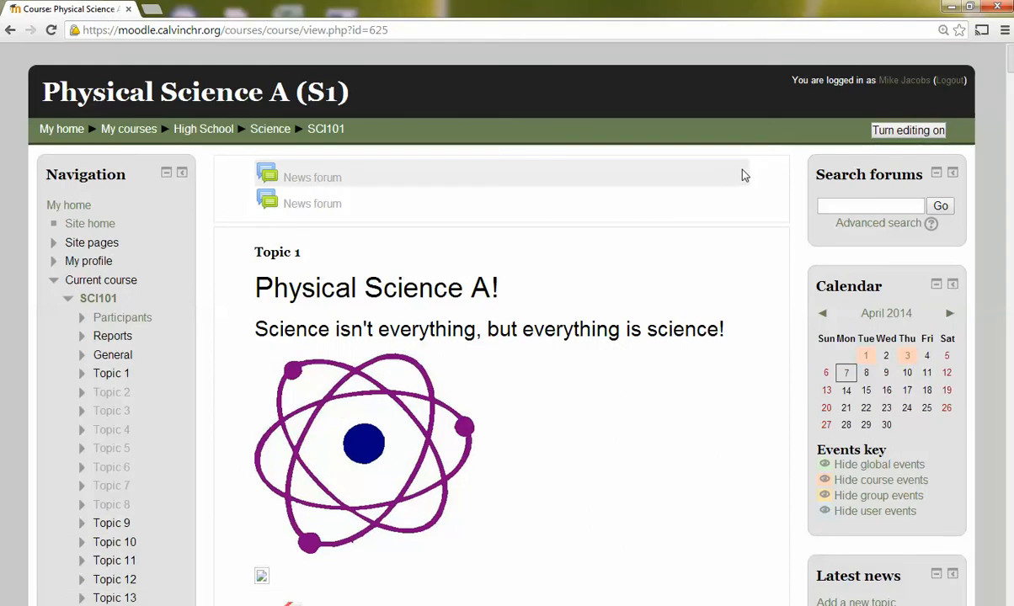
pyautogui.click(916, 133)
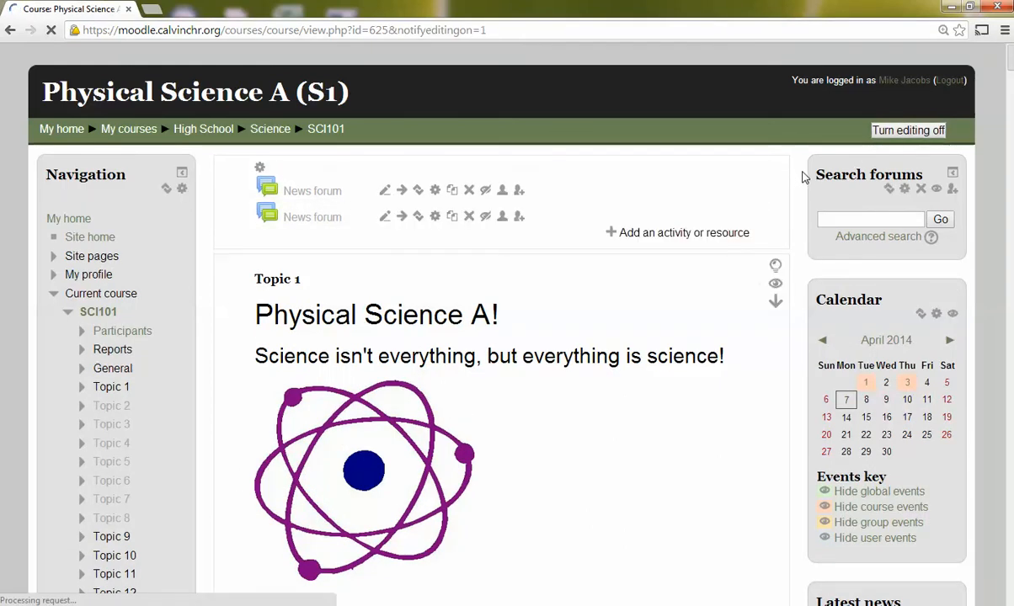
# Add a Lesson activity to Topic 1 after reading through its help description
pyautogui.scroll(-3, 766, 354)
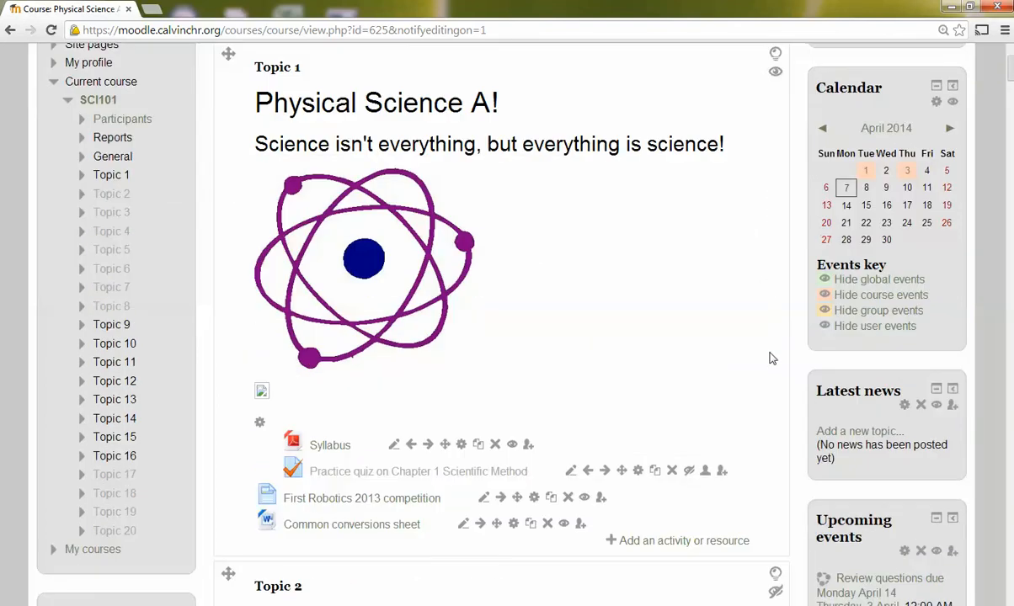
pyautogui.click(648, 543)
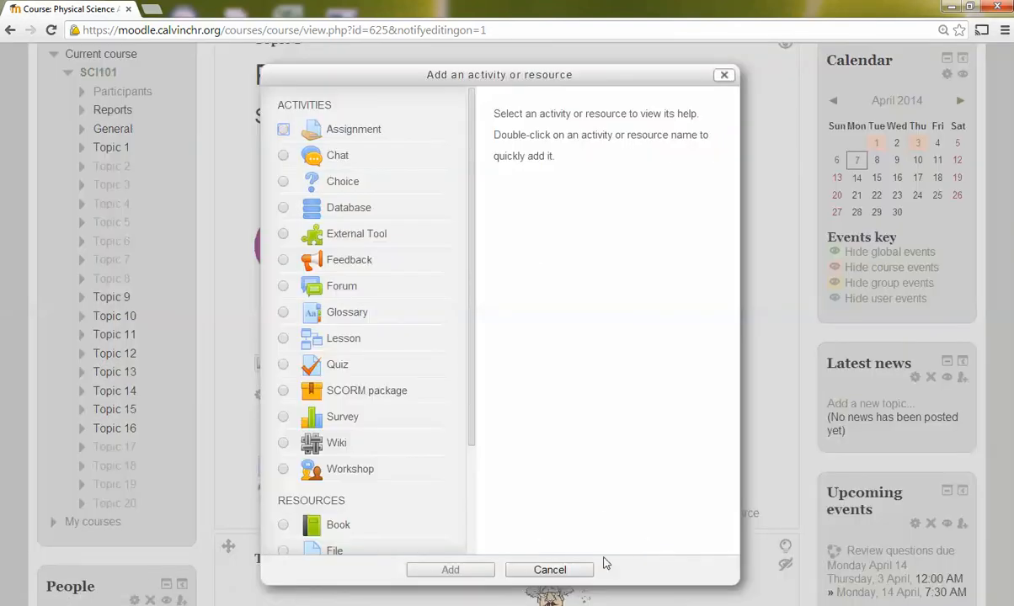
pyautogui.click(283, 339)
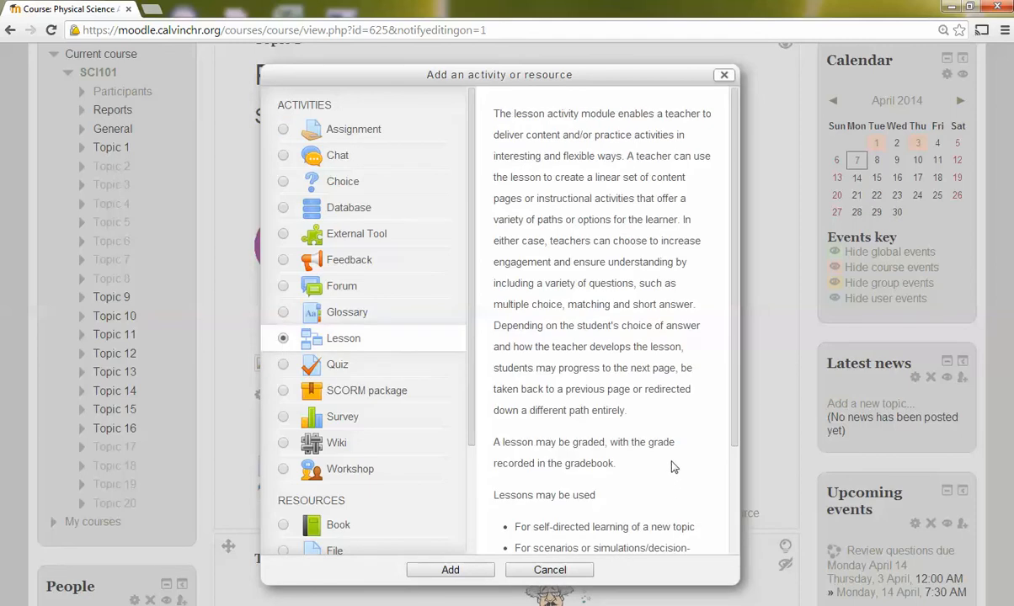
pyautogui.scroll(-3, 636, 461)
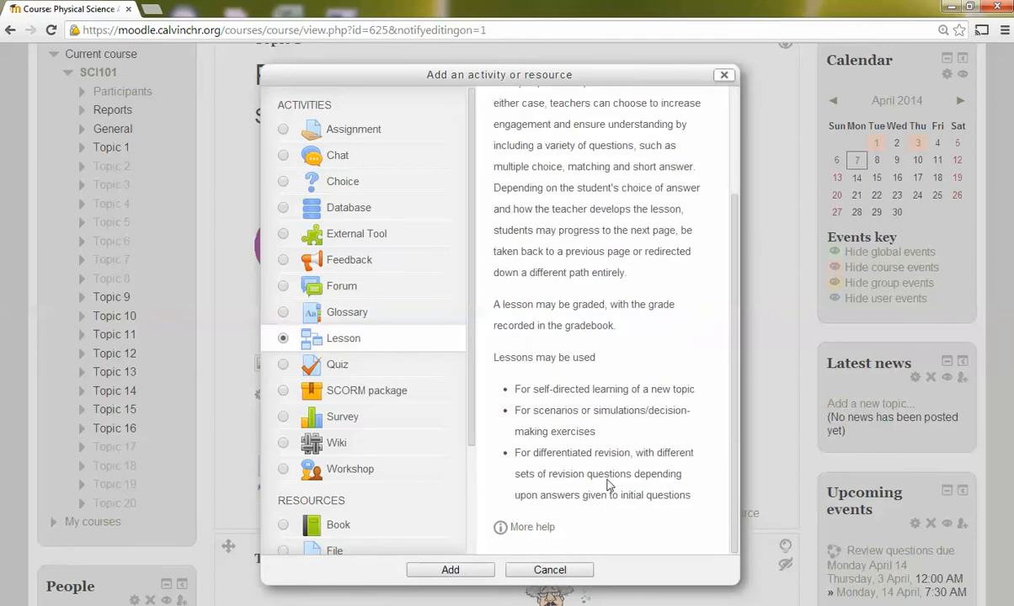
pyautogui.click(453, 571)
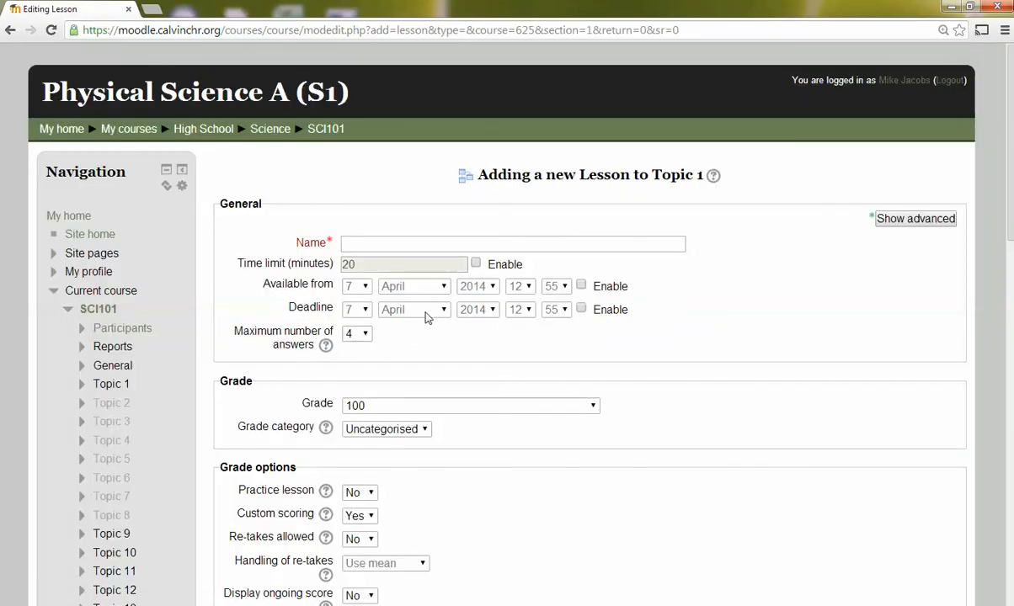
# Name the new lesson "test lesson"
pyautogui.click(423, 245)
pyautogui.write('test le')
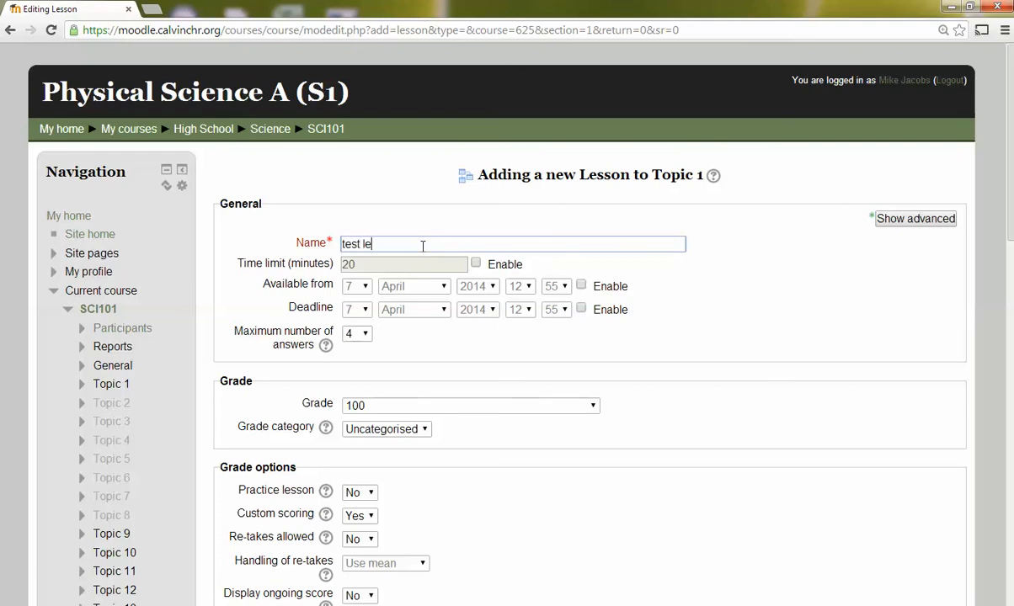
pyautogui.write('sson')
# Set the lesson's maximum number of attempts to 4 in the flow control settings
pyautogui.scroll(-2, 410, 307)
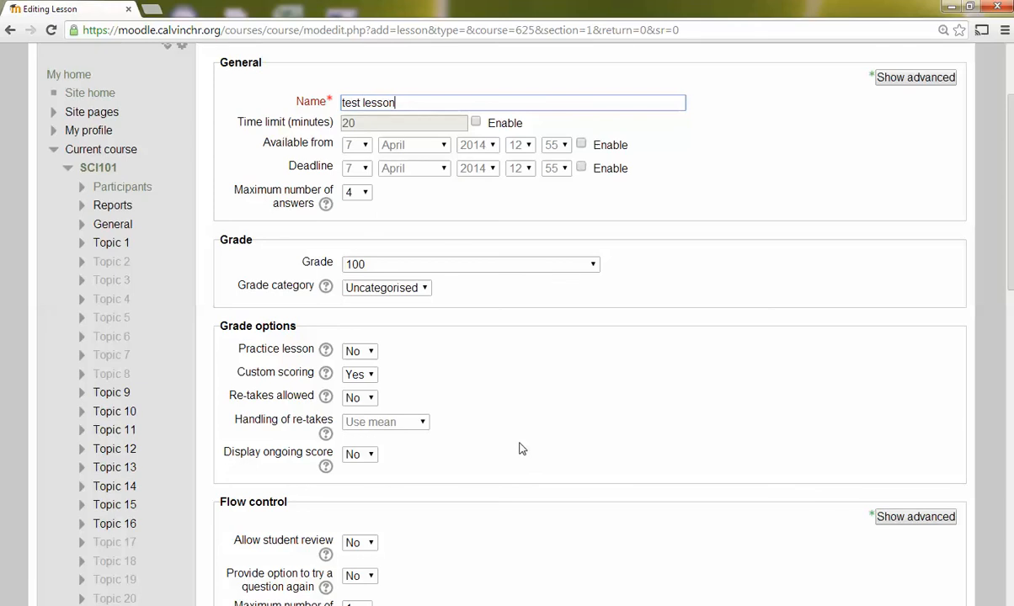
pyautogui.scroll(-1, 519, 449)
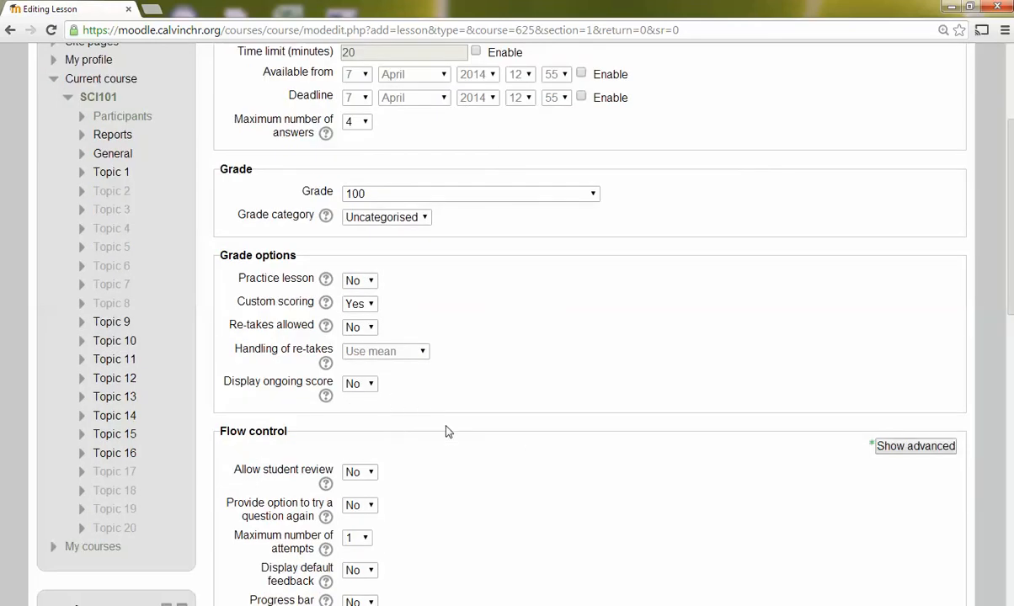
pyautogui.scroll(-2, 447, 429)
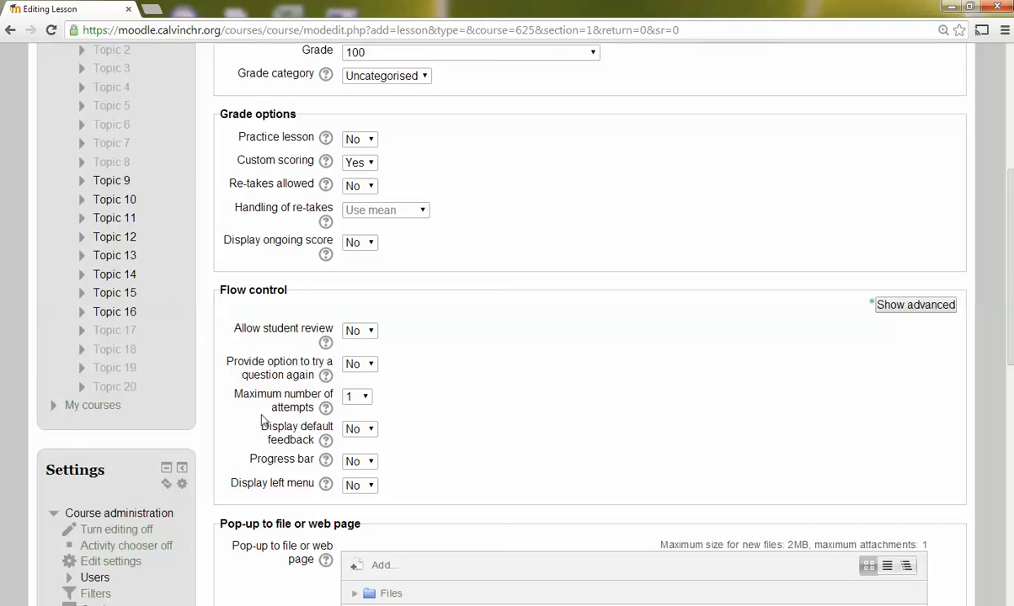
pyautogui.click(367, 399)
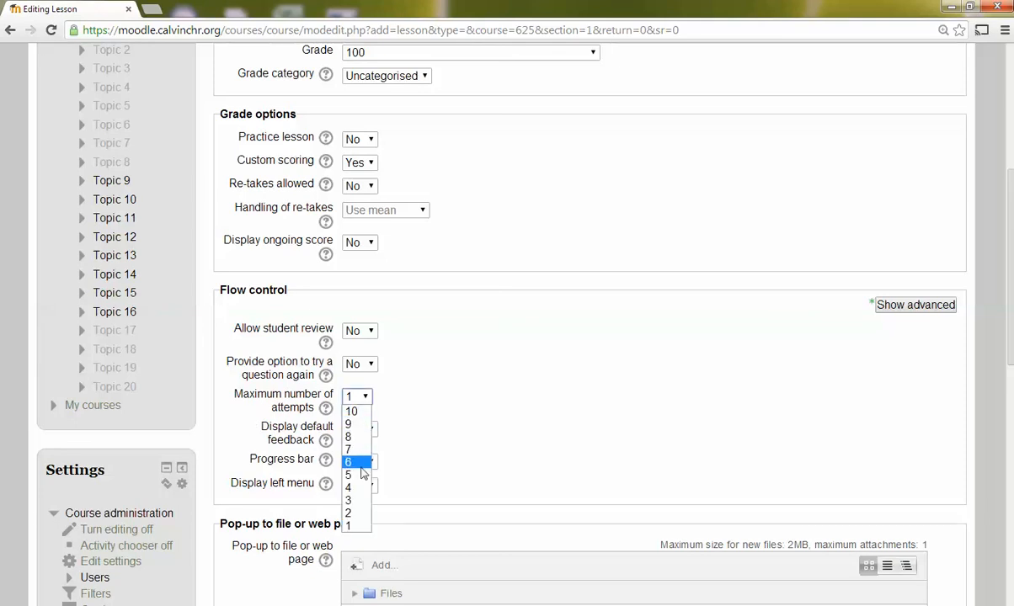
pyautogui.click(352, 486)
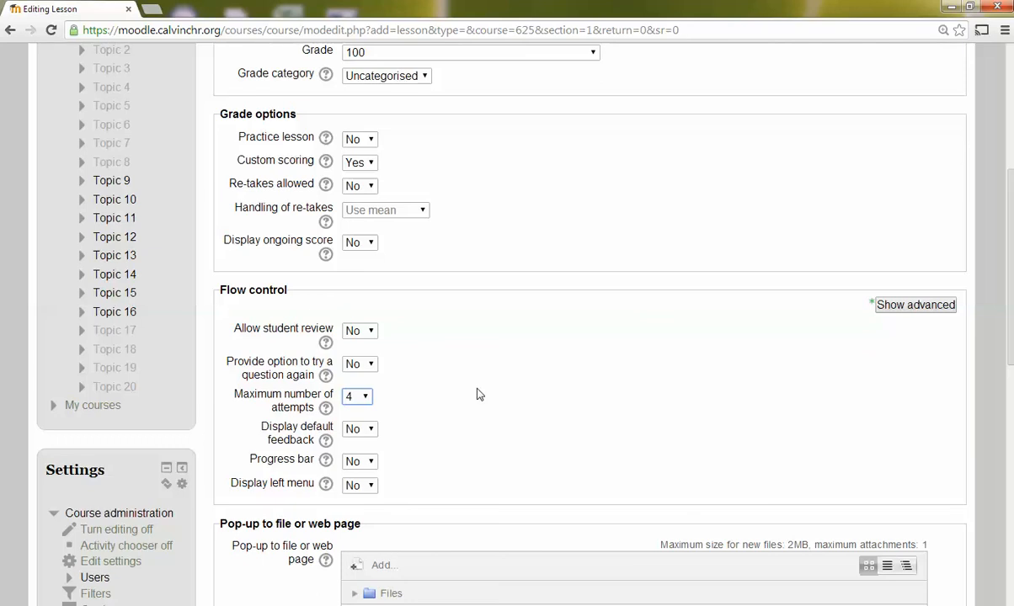
# Set the lesson's progress bar option to Yes
pyautogui.scroll(4, 477, 394)
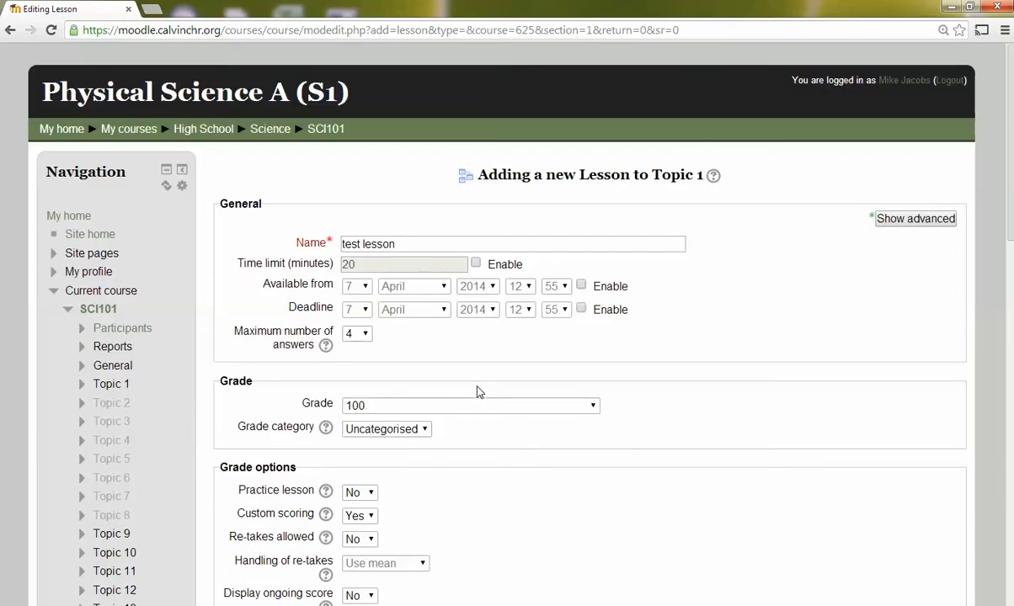
pyautogui.scroll(-5, 476, 392)
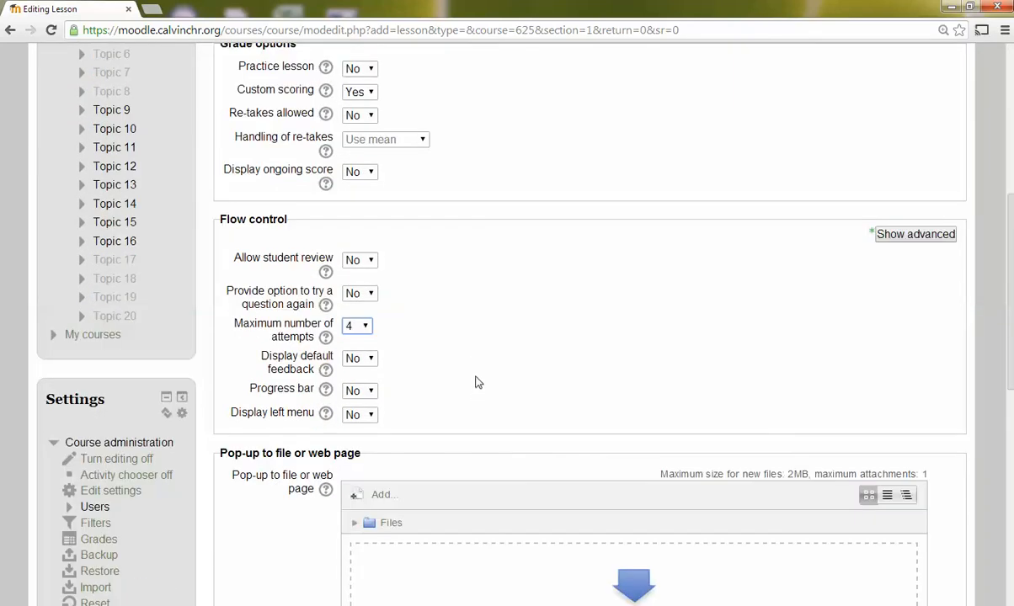
pyautogui.click(368, 391)
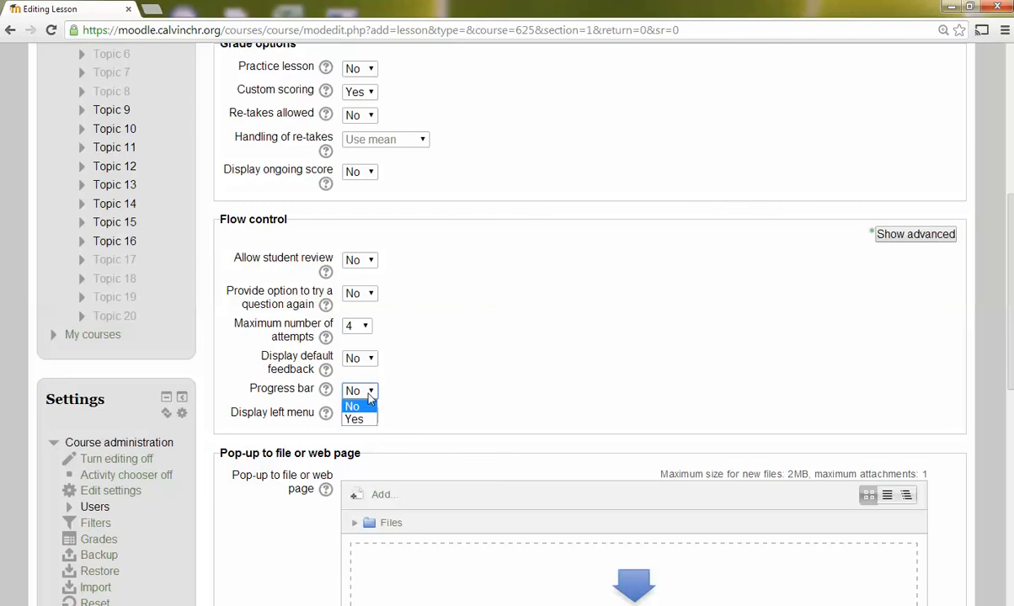
pyautogui.click(354, 417)
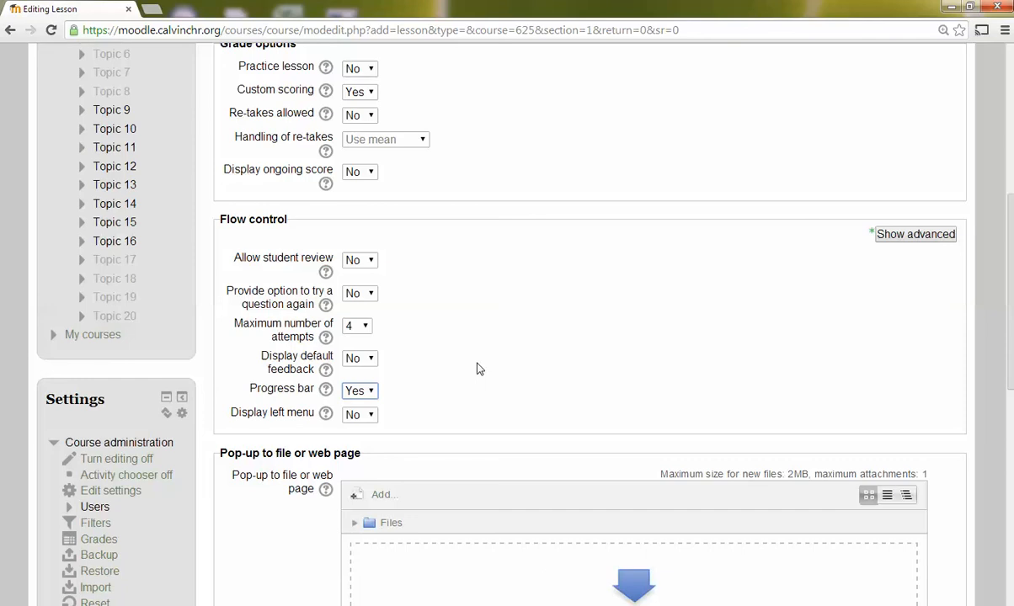
# Review the lesson dependency choices, keep Dependent on at None, and save and display the lesson
pyautogui.scroll(-5, 437, 401)
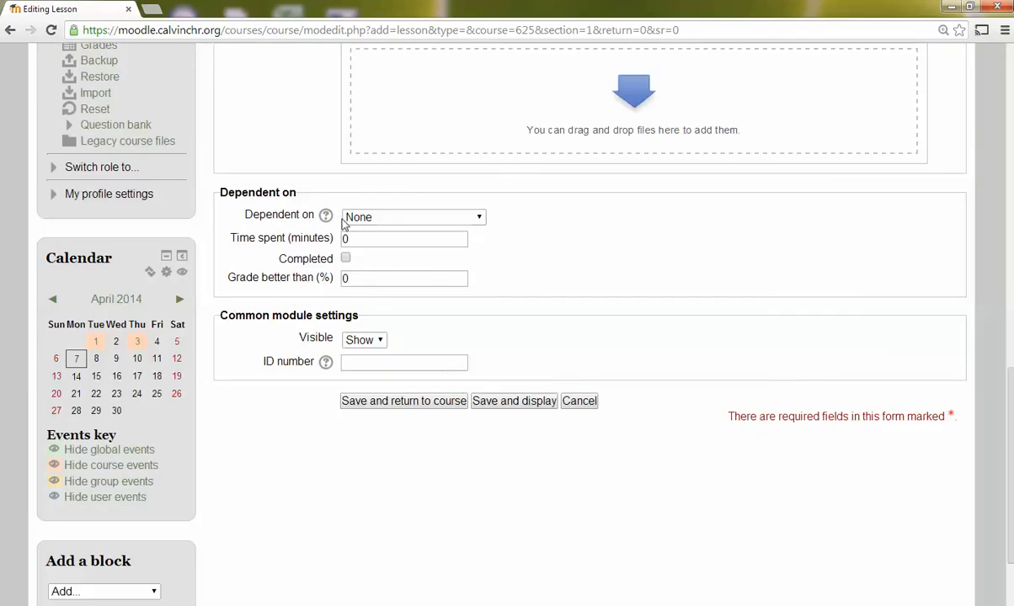
pyautogui.click(405, 217)
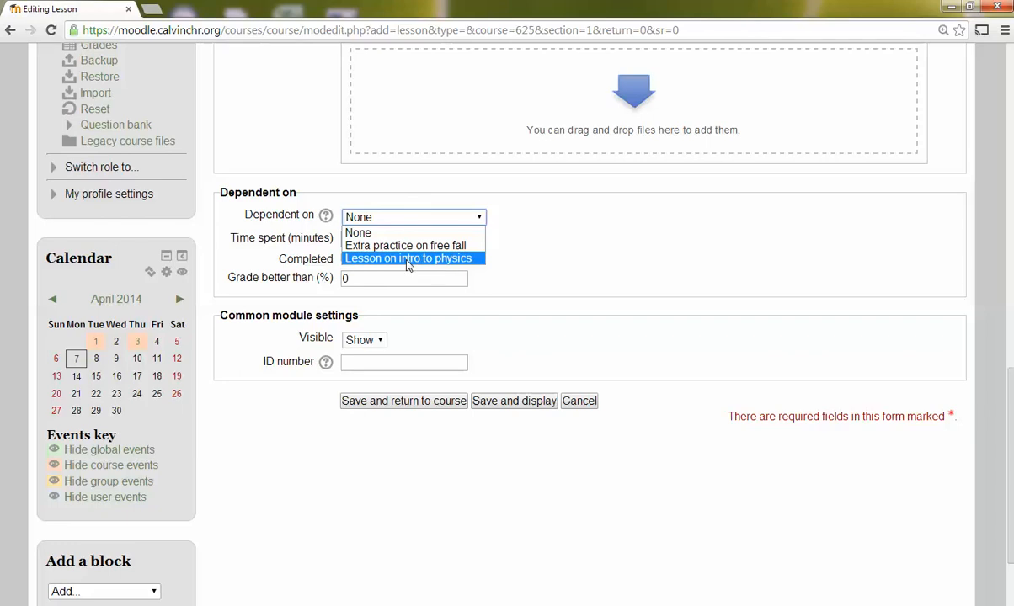
pyautogui.click(533, 270)
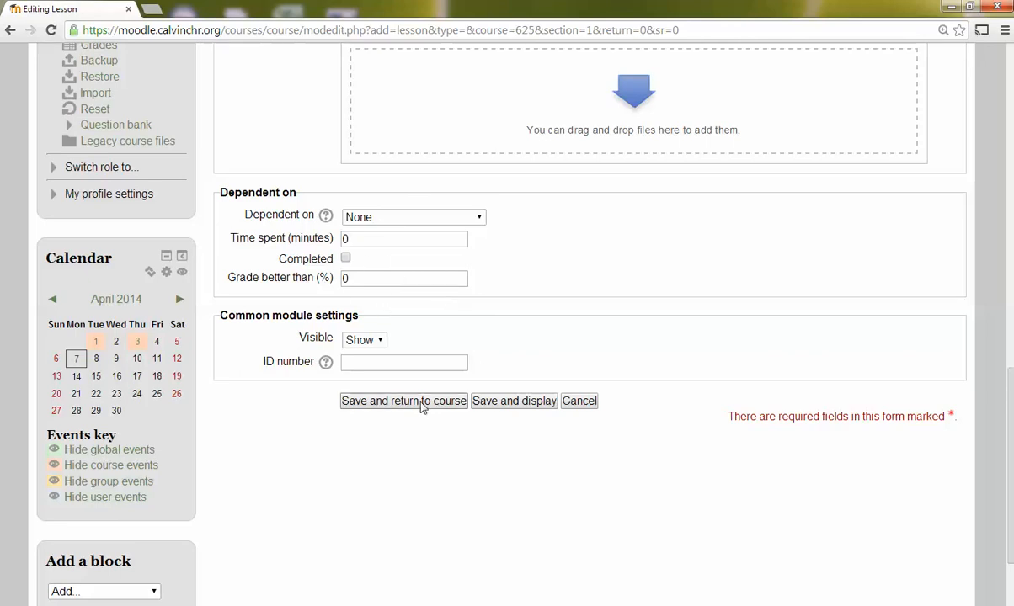
pyautogui.click(522, 405)
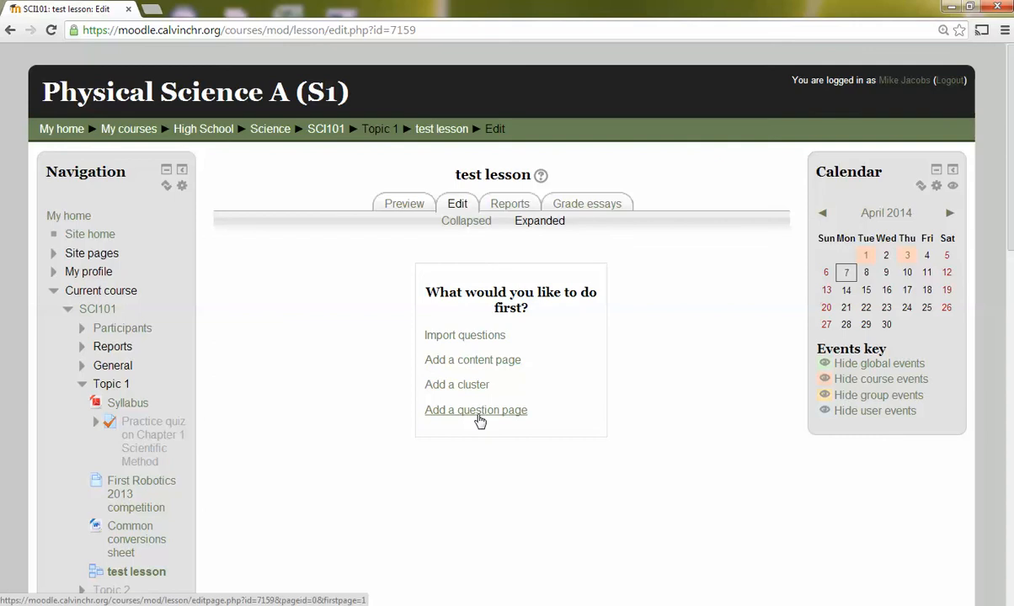
# Add a content page titled "Intro" with the page contents "Rose breasted grosebeaks are red."
pyautogui.click(485, 362)
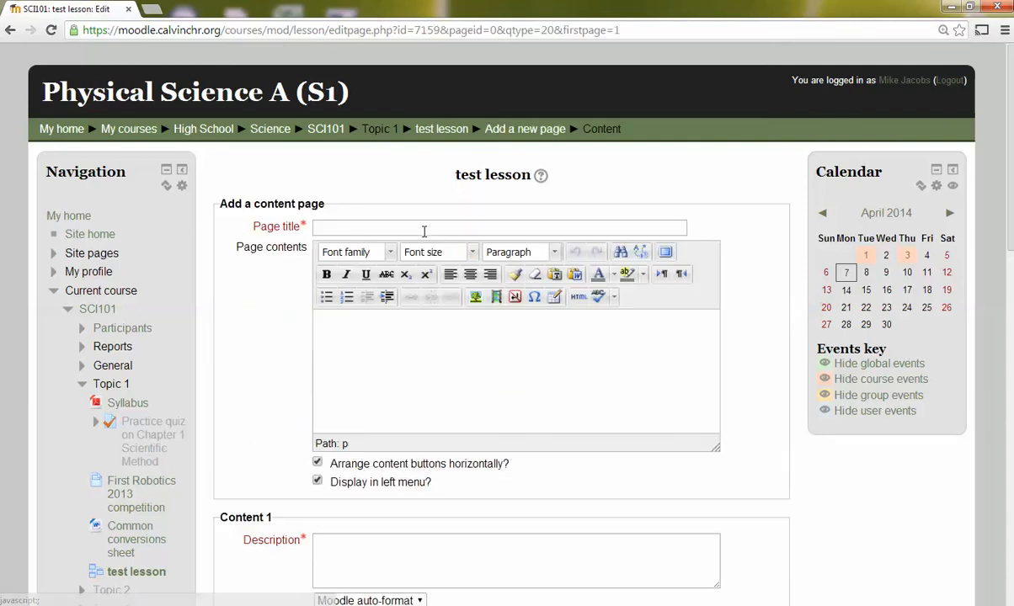
pyautogui.click(425, 230)
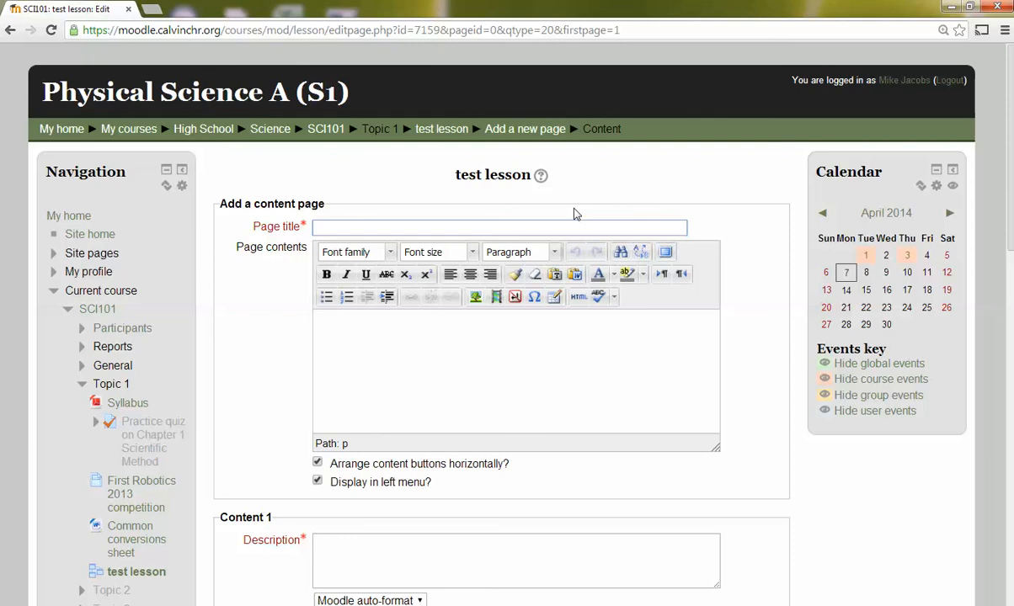
pyautogui.write('Into')
pyautogui.press('BackSpace')
pyautogui.write('ro')
pyautogui.click(423, 341)
pyautogui.write('Rose bre')
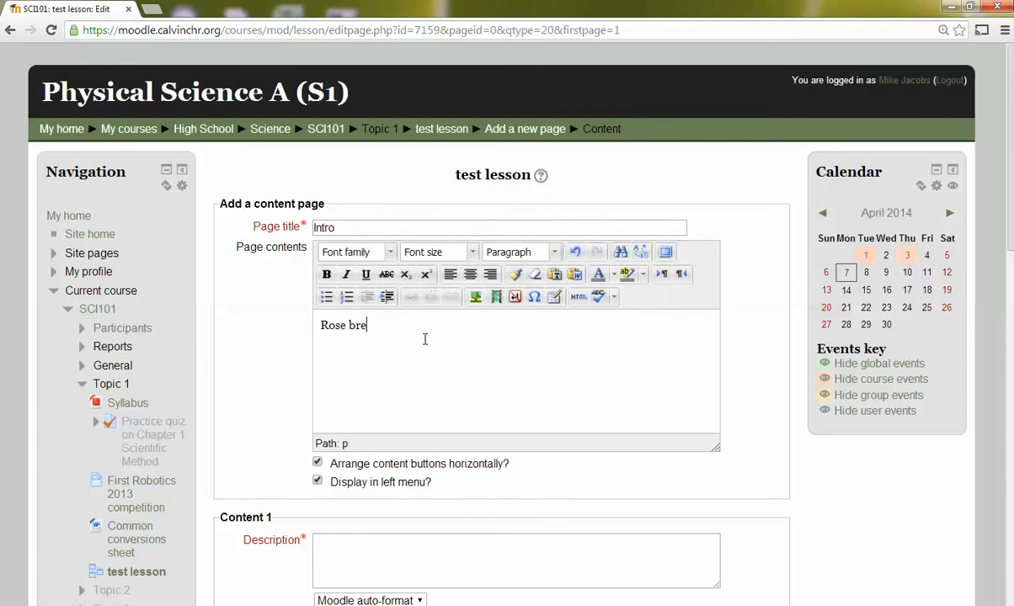
pyautogui.write('asted grosebeaks are red.')
# Enter "Question 1" as the Content 1 description and keep its format at Moodle auto-format
pyautogui.scroll(-2, 414, 323)
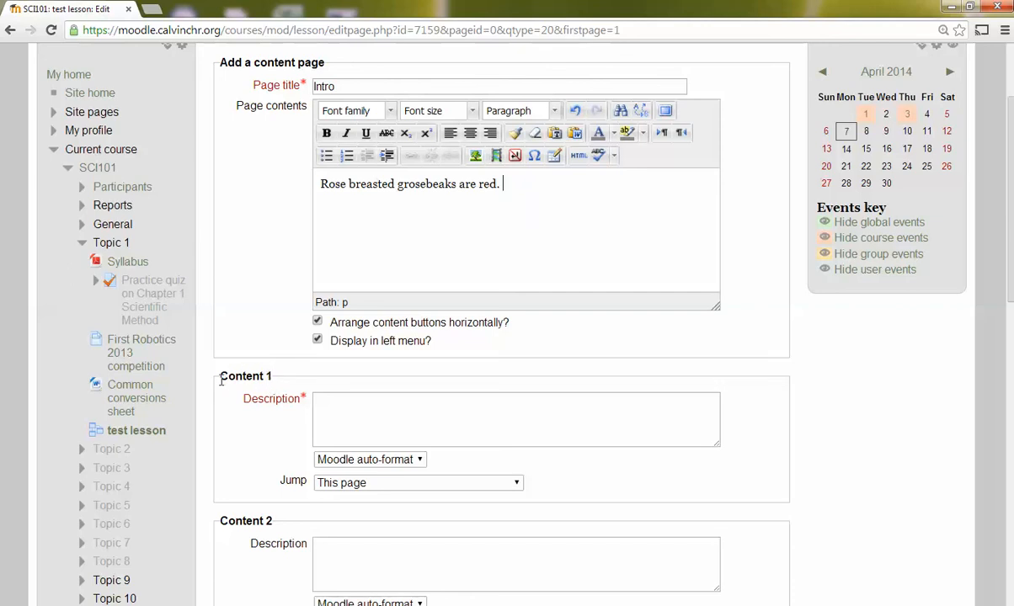
pyautogui.click(343, 406)
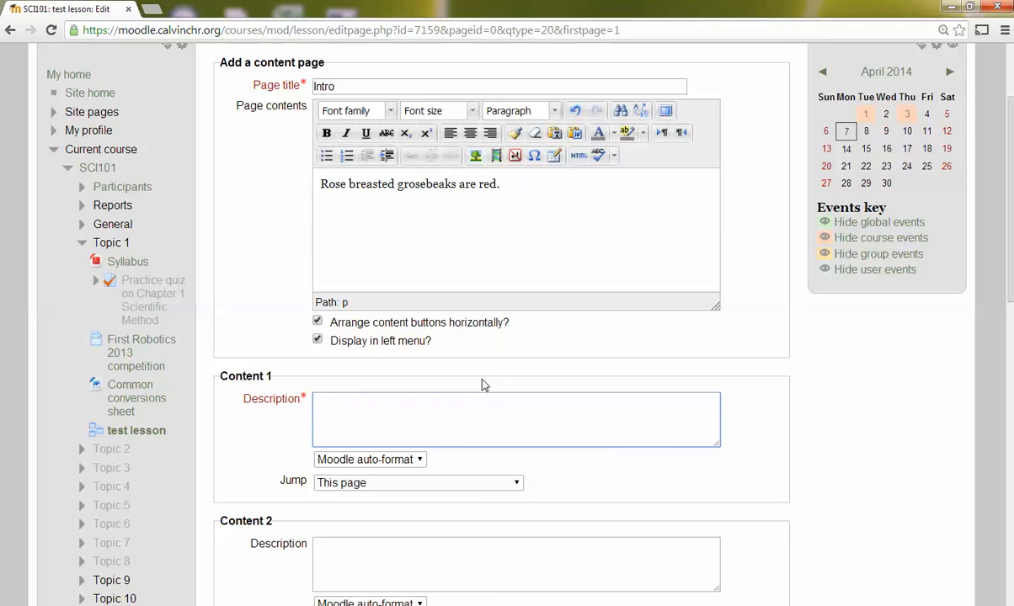
pyautogui.write('Question 1')
pyautogui.click(371, 459)
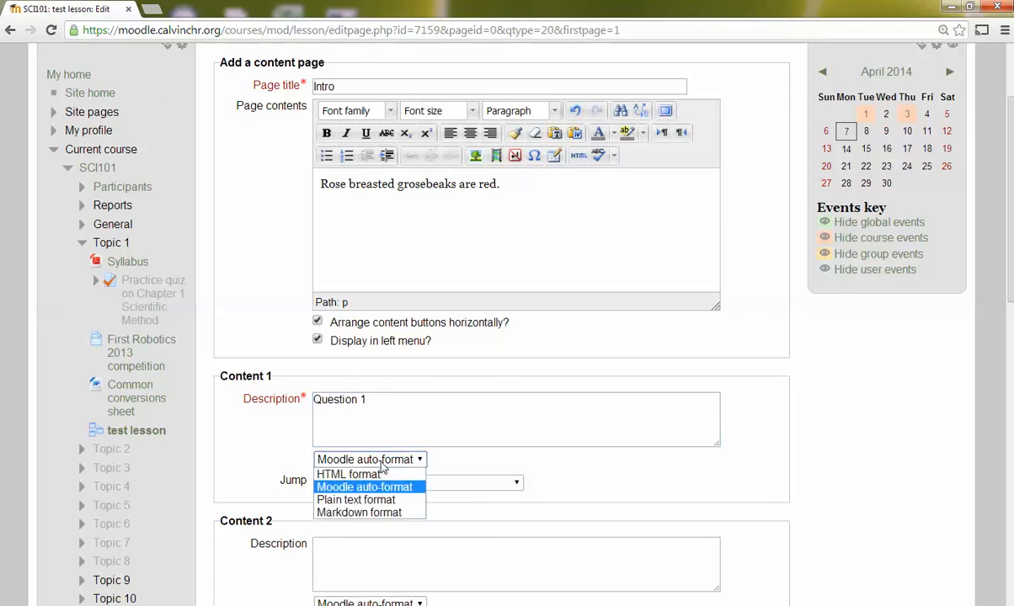
pyautogui.click(366, 486)
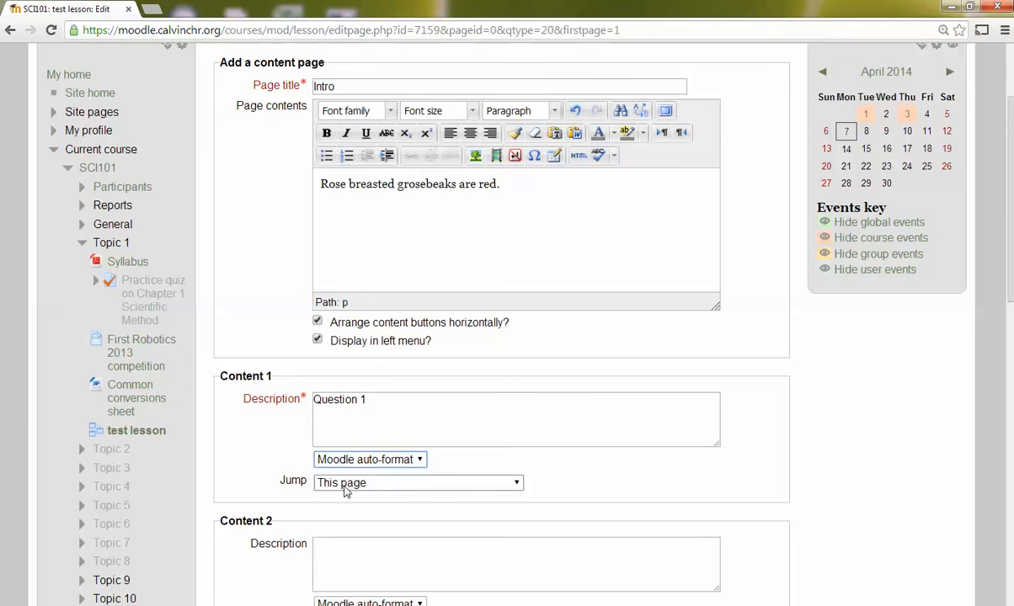
# Keep the Content 1 jump at This page and save the Intro content page
pyautogui.click(410, 483)
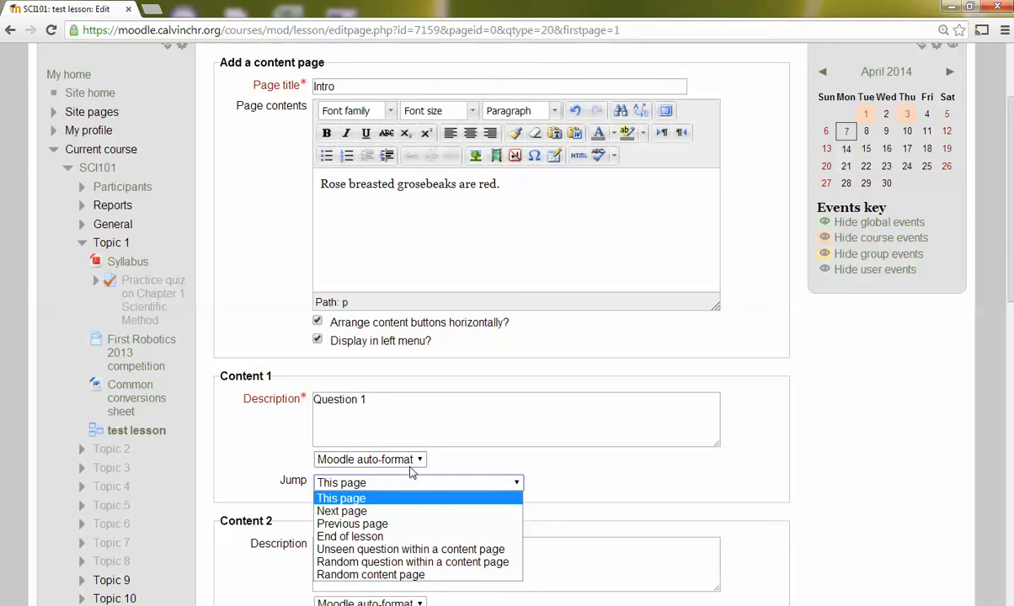
pyautogui.click(404, 501)
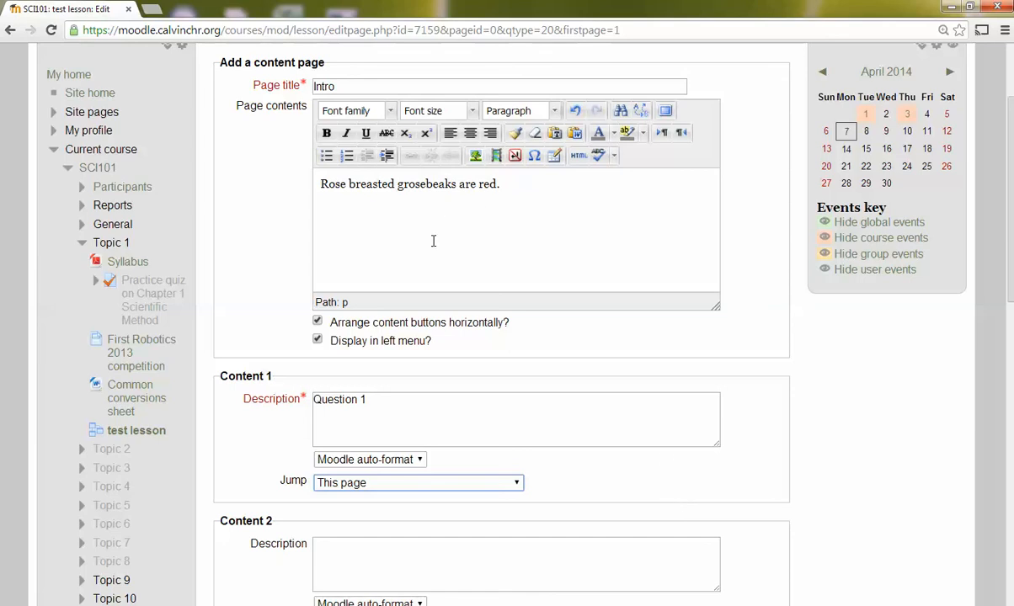
pyautogui.scroll(-2, 508, 288)
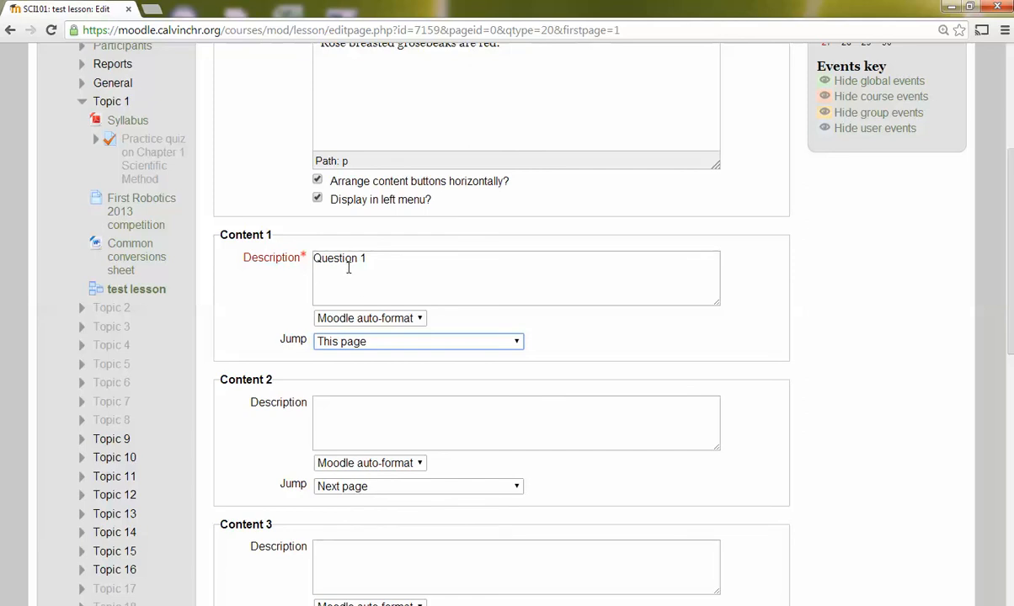
pyautogui.scroll(-6, 309, 319)
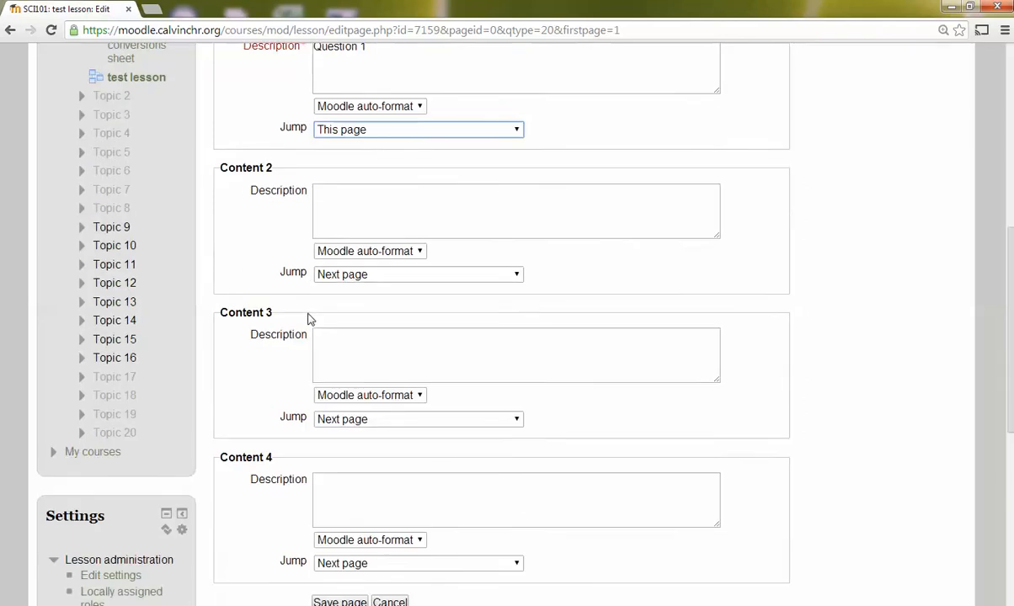
pyautogui.click(335, 324)
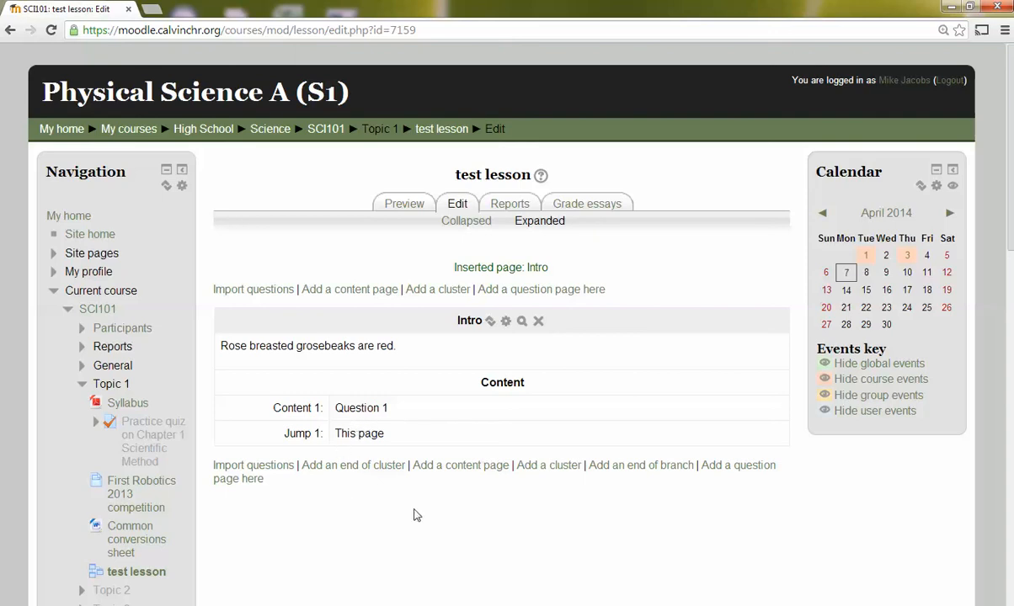
# Start a new Multichoice question page after the Intro page
pyautogui.click(737, 473)
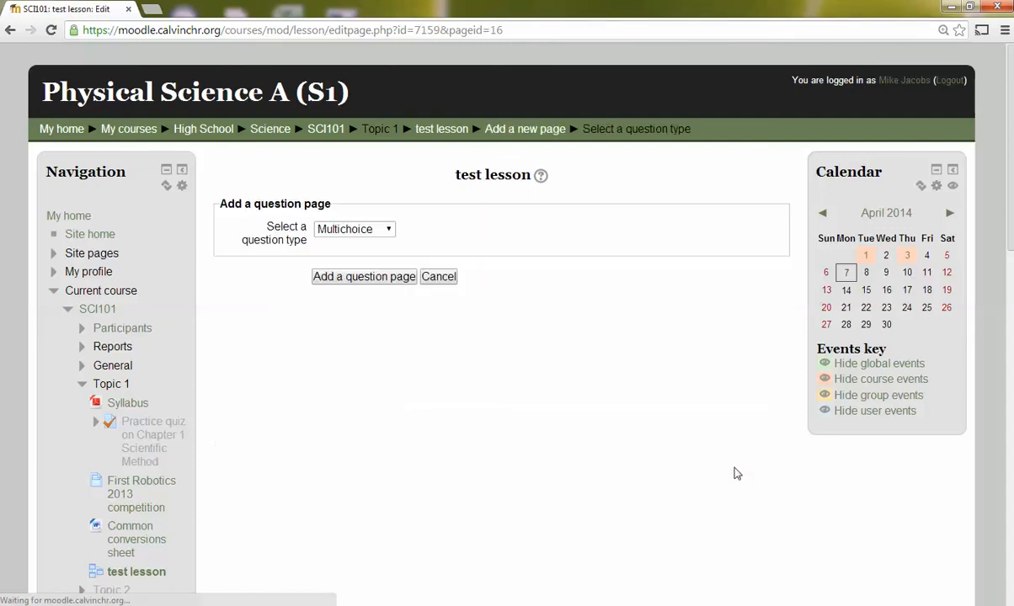
pyautogui.click(389, 229)
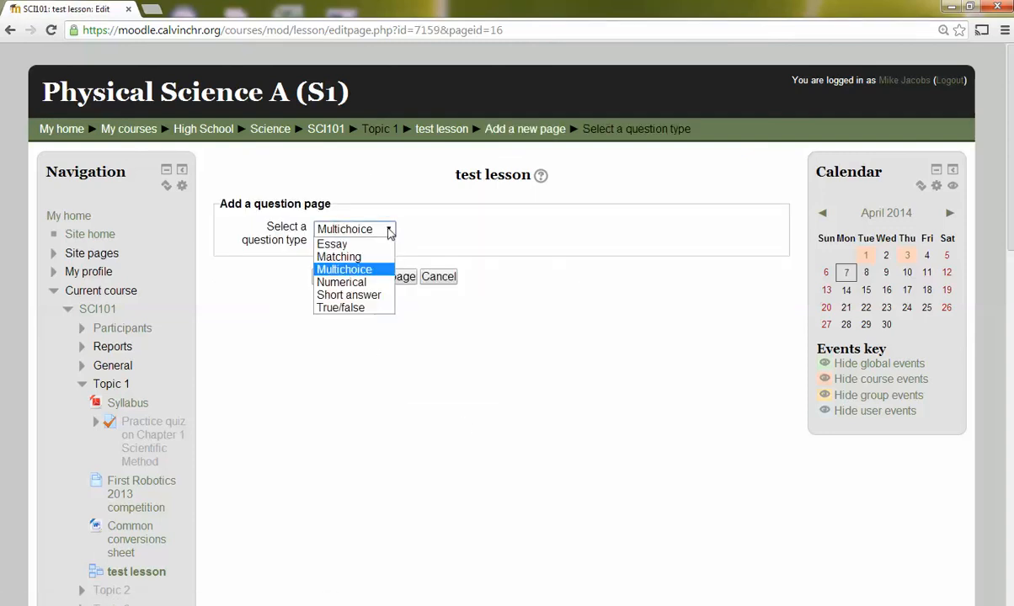
pyautogui.click(363, 269)
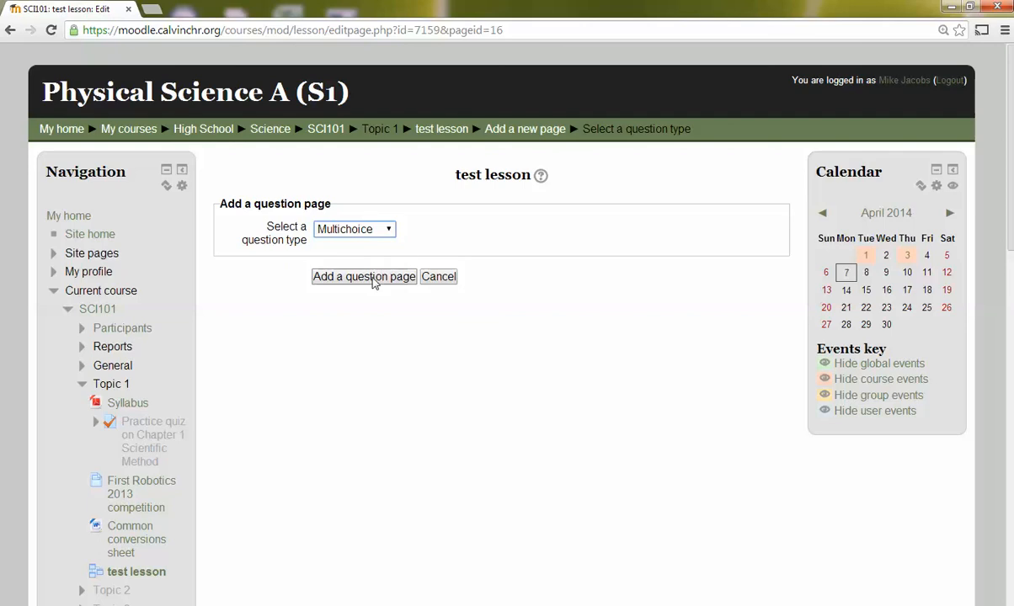
pyautogui.click(375, 283)
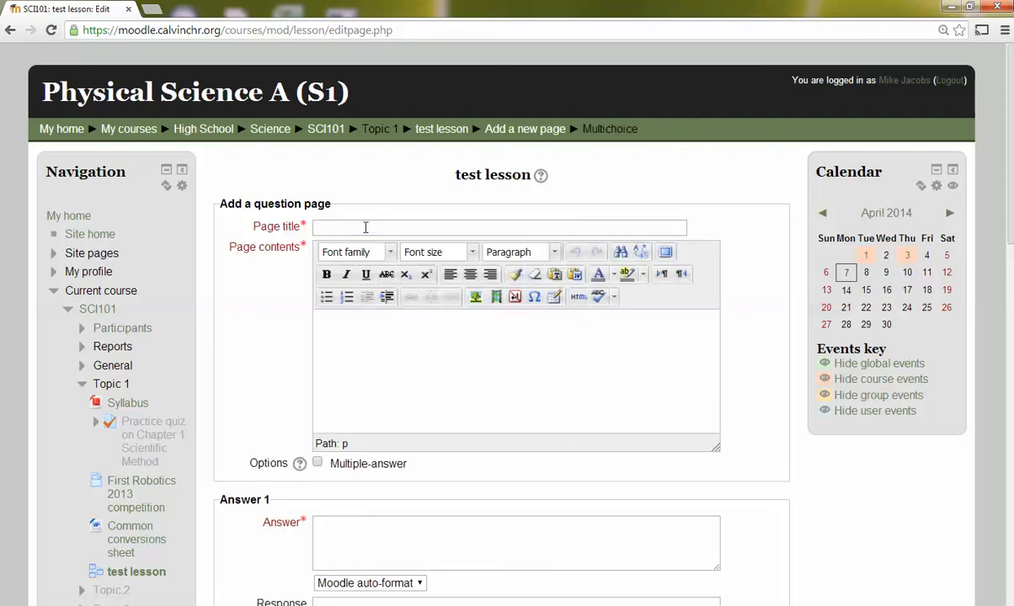
# Title the question page "mult 1" and enter "what color are rose colored grosbeaks" as its page contents
pyautogui.click(365, 227)
pyautogui.write('mult')
pyautogui.click(347, 323)
pyautogui.write('hat')
pyautogui.press('BackSpace')
pyautogui.press('BackSpace')
pyautogui.write('waht')
pyautogui.press('BackSpace')
pyautogui.press('BackSpace')
pyautogui.write('hat co')
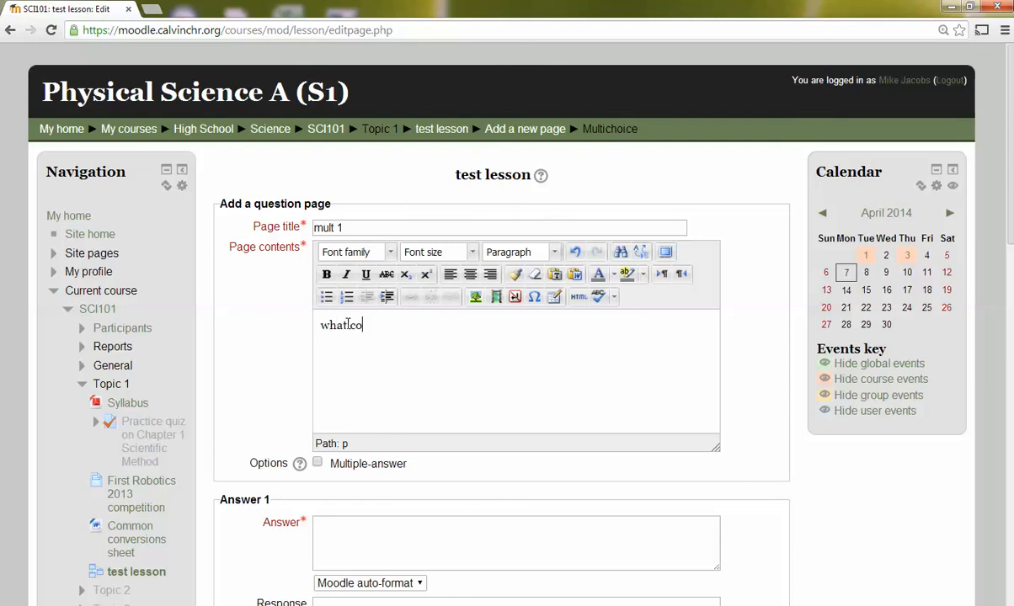
pyautogui.write('lor are rose colore')
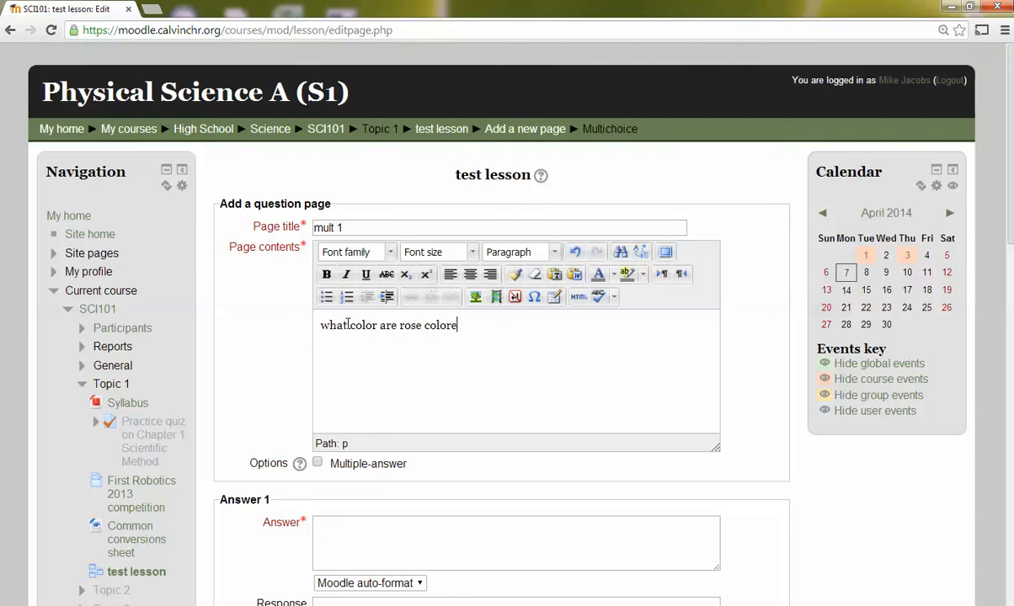
pyautogui.write('d grosbeaks')
# Enter "rose" as Answer 1 with the response "correct" and a score of 1
pyautogui.scroll(-3, 249, 314)
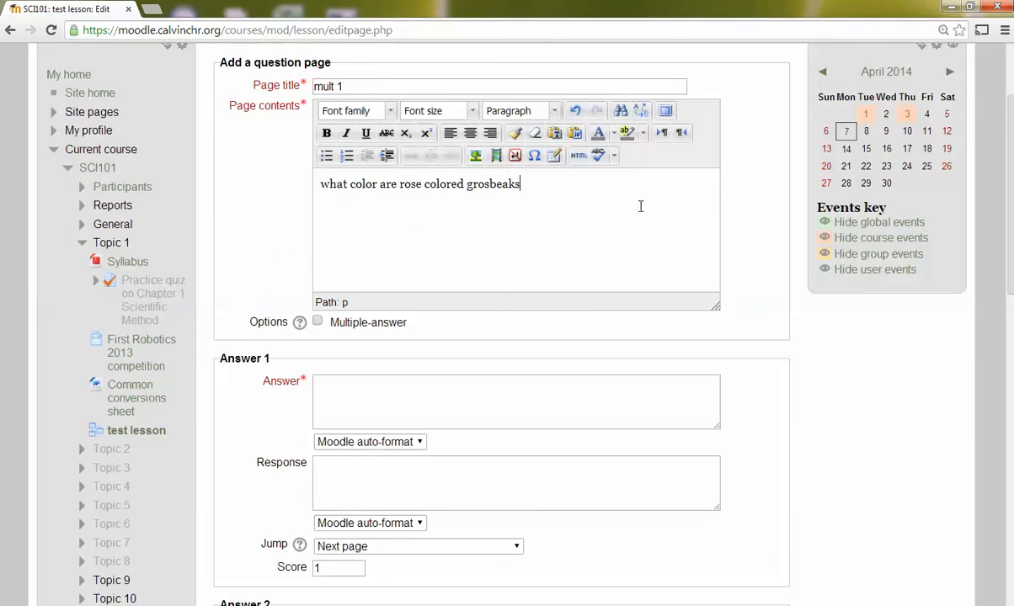
pyautogui.scroll(-1, 237, 321)
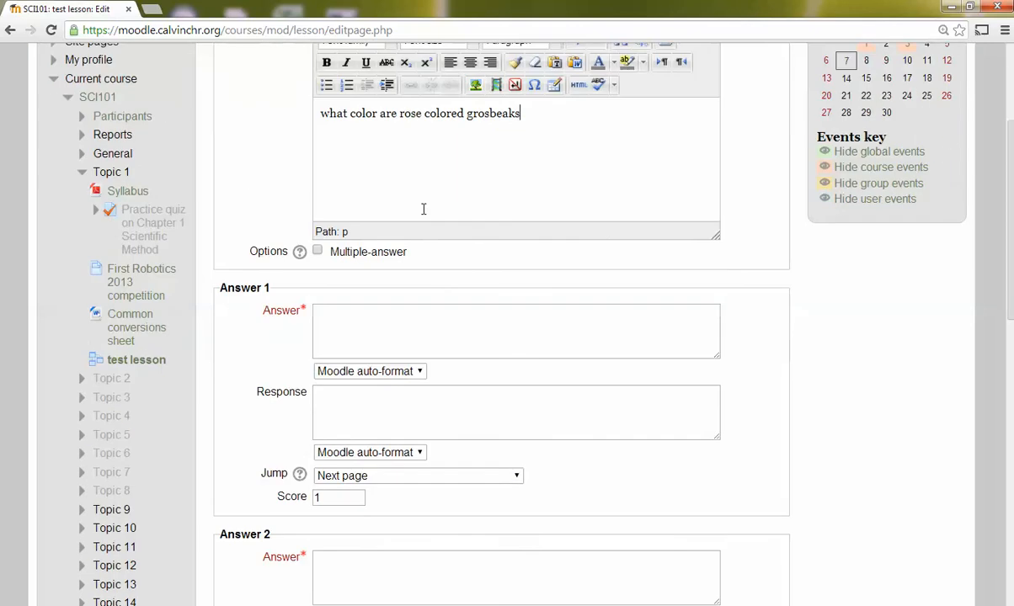
pyautogui.scroll(4, 423, 209)
pyautogui.scroll(-3, 333, 362)
pyautogui.click(334, 387)
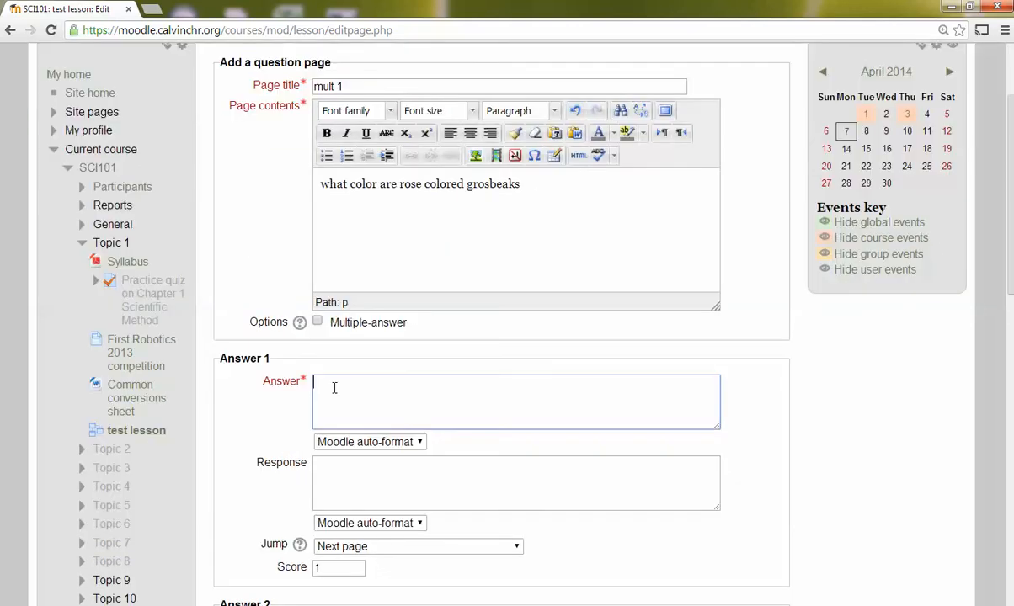
pyautogui.write('rose')
pyautogui.click(345, 484)
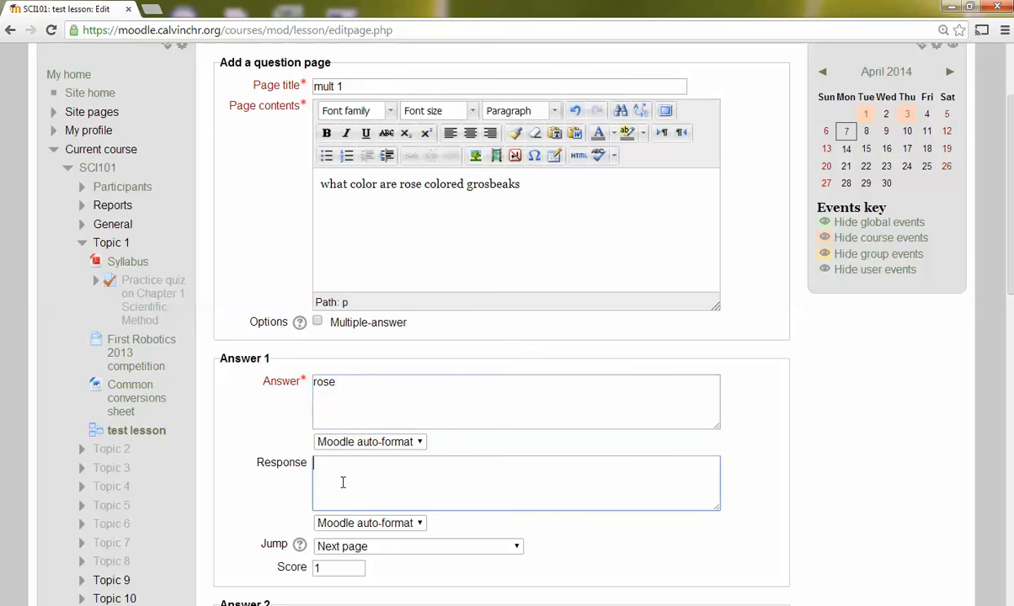
pyautogui.write('correct')
pyautogui.click(317, 568)
pyautogui.write('1')
# Set the Answer 1 jump to End of lesson
pyautogui.click(450, 554)
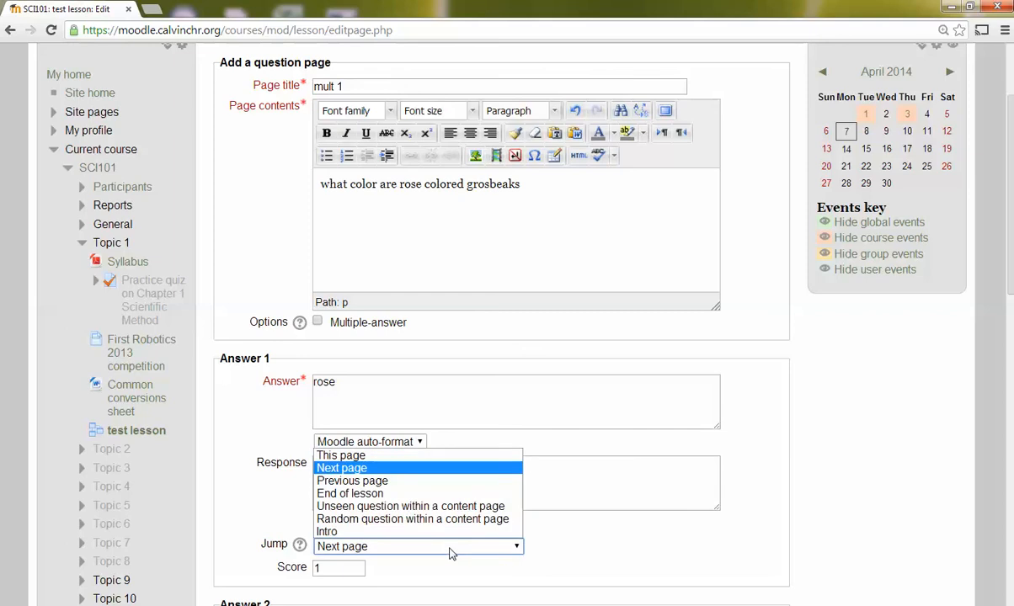
pyautogui.click(451, 552)
pyautogui.click(448, 550)
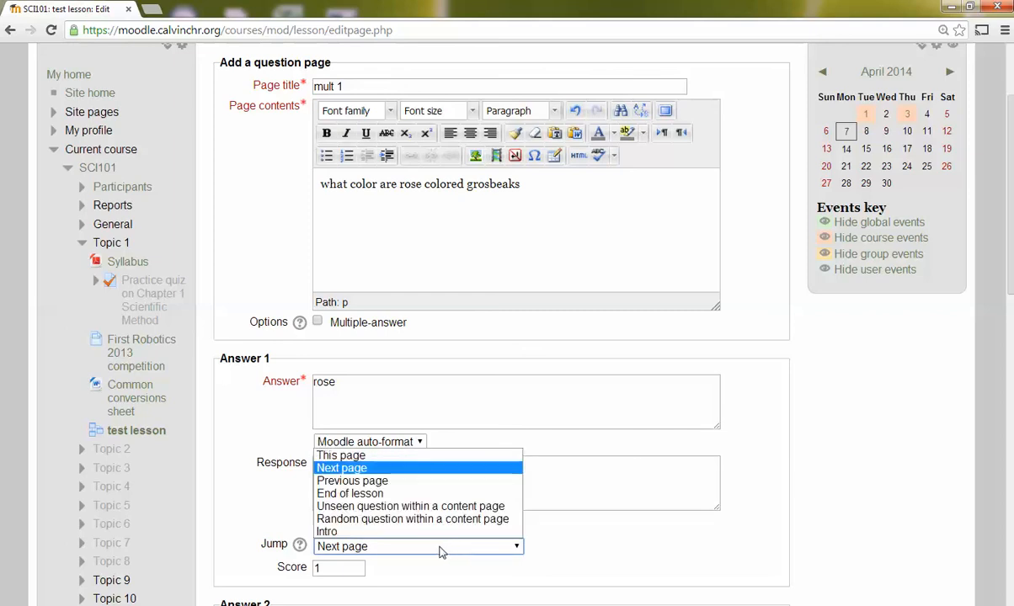
pyautogui.click(348, 494)
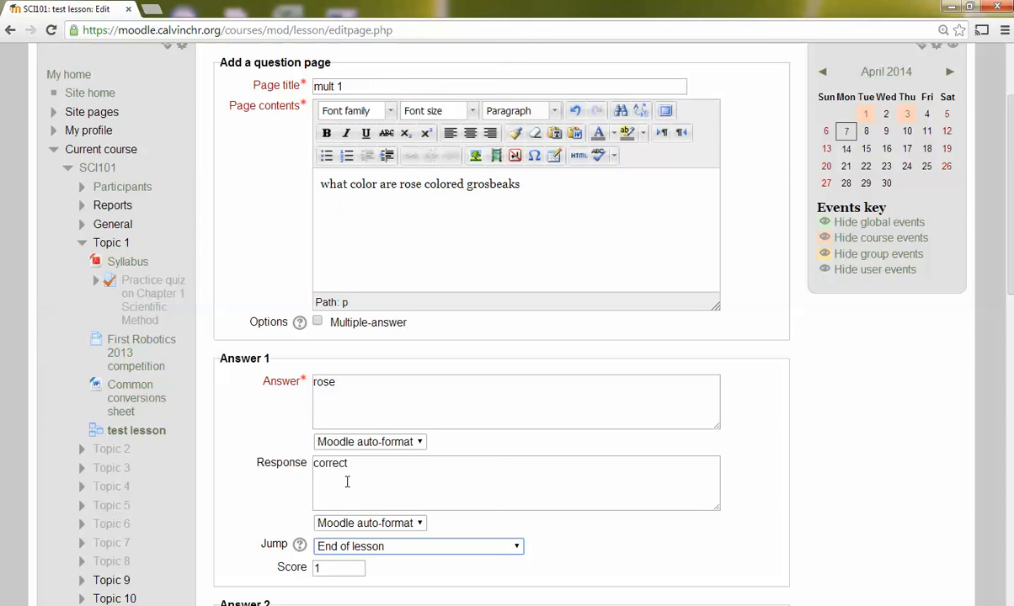
# Enter "black" as Answer 2 with the response "incorrect"
pyautogui.scroll(-3, 347, 481)
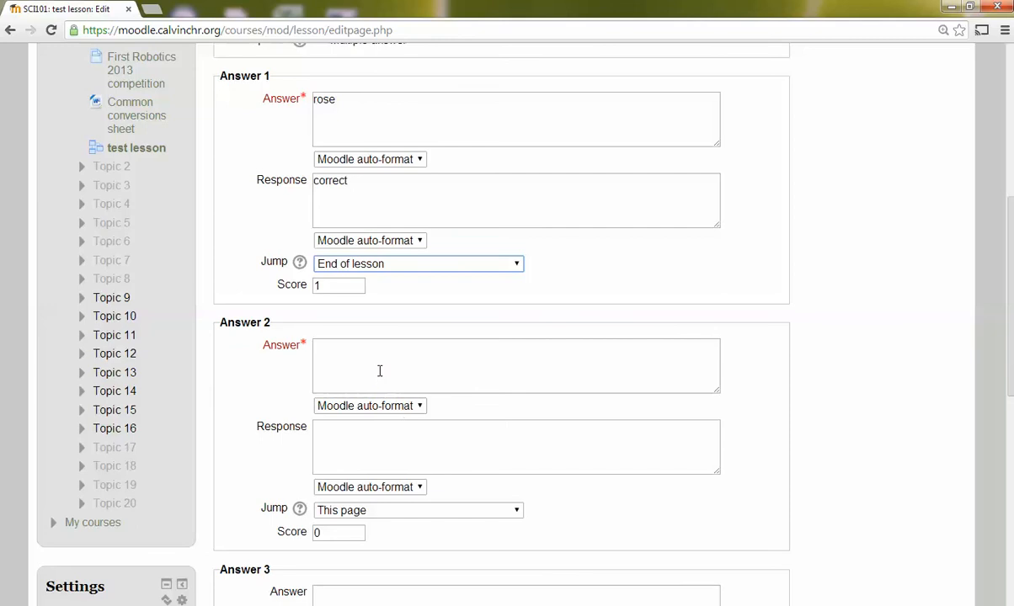
pyautogui.click(379, 371)
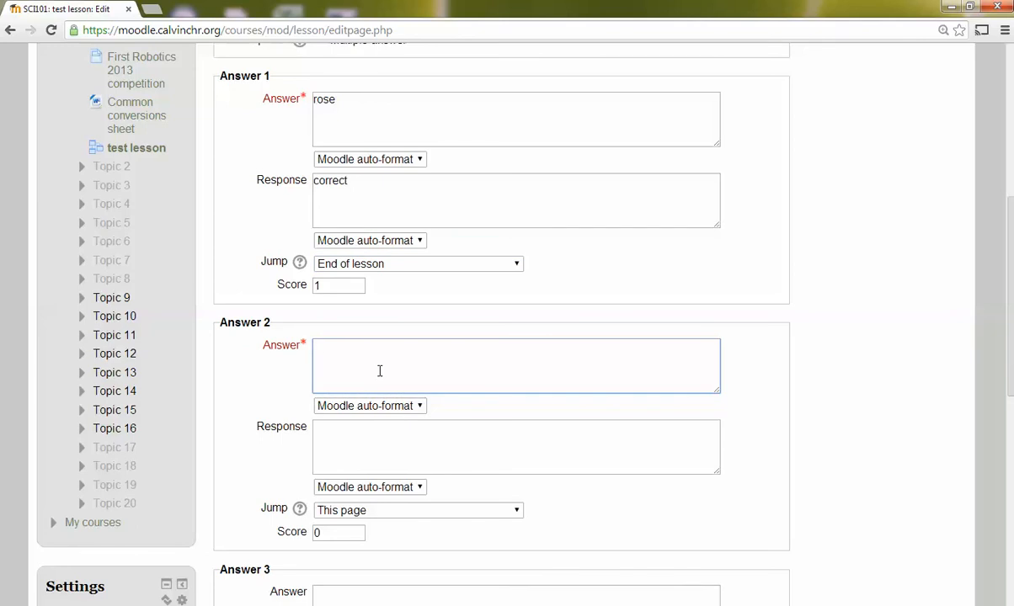
pyautogui.write('la')
pyautogui.press('BackSpace')
pyautogui.press('BackSpace')
pyautogui.press('BackSpace')
pyautogui.write('black')
pyautogui.click(351, 451)
pyautogui.write('in')
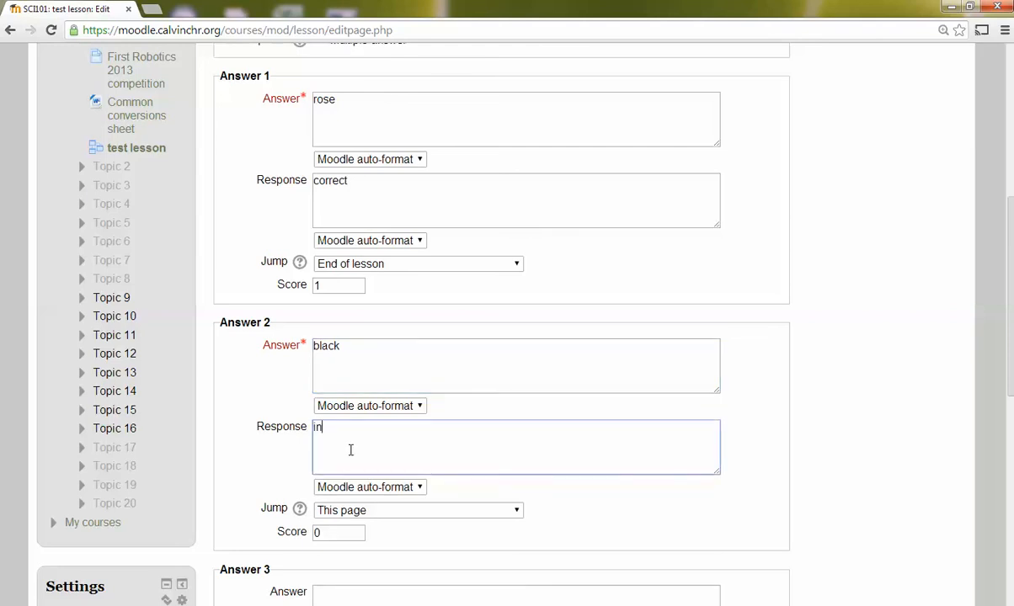
pyautogui.write('correct')
# Set the Answer 2 jump to the Intro page and save the question page
pyautogui.click(487, 511)
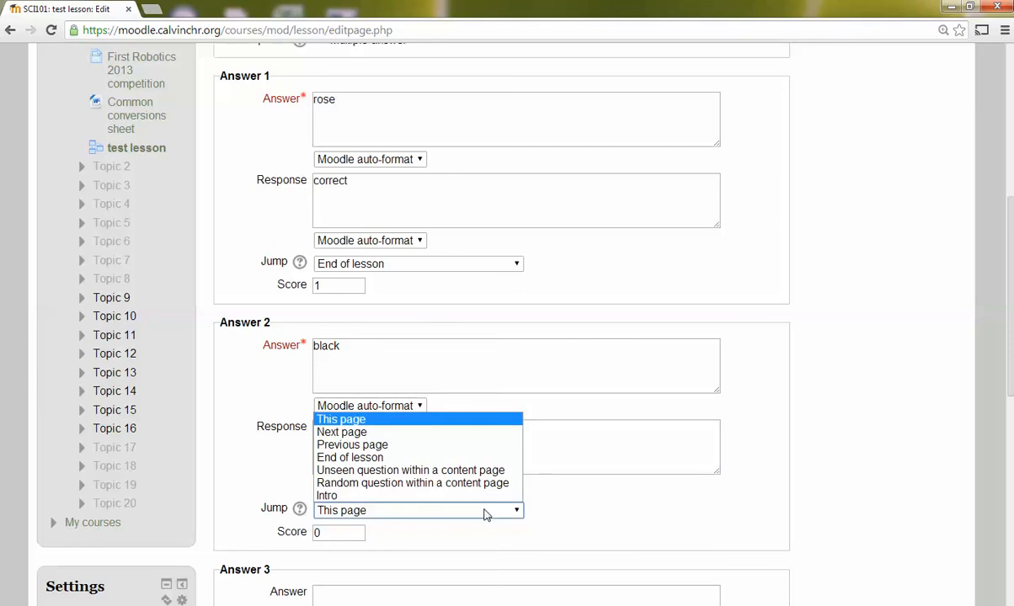
pyautogui.click(335, 496)
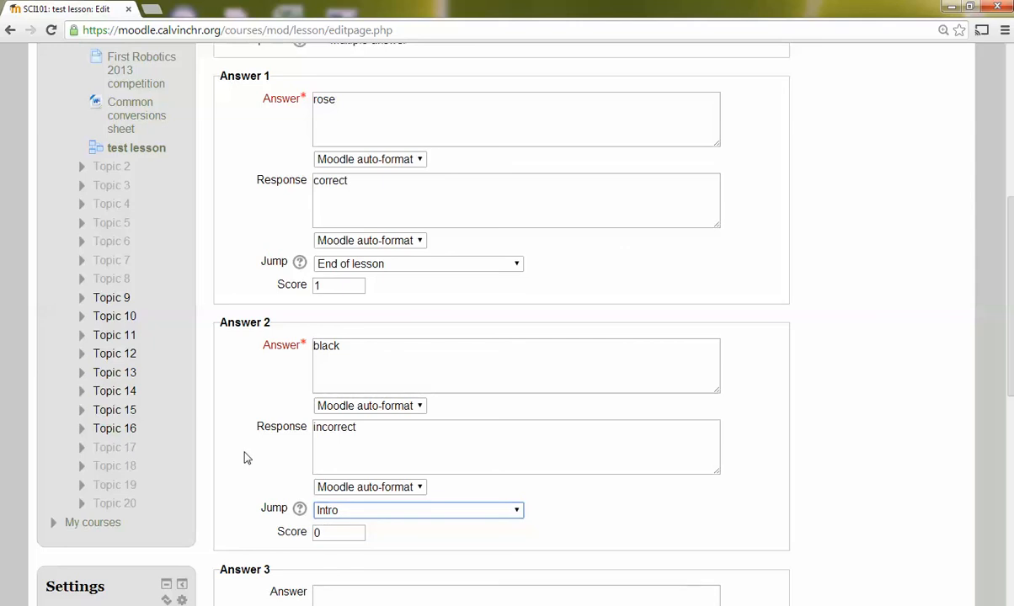
pyautogui.scroll(-2, 247, 458)
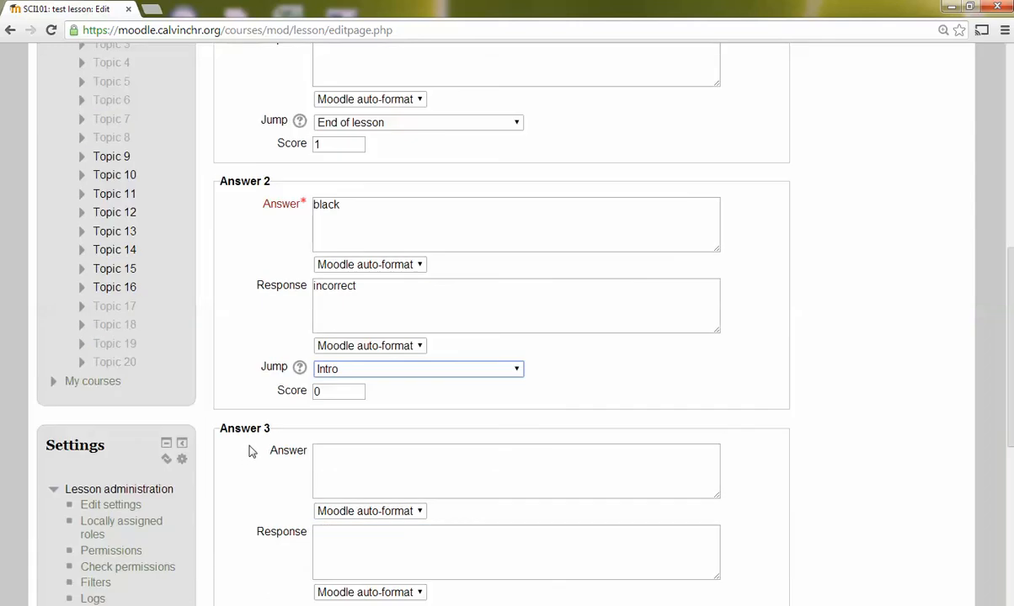
pyautogui.scroll(-5, 277, 313)
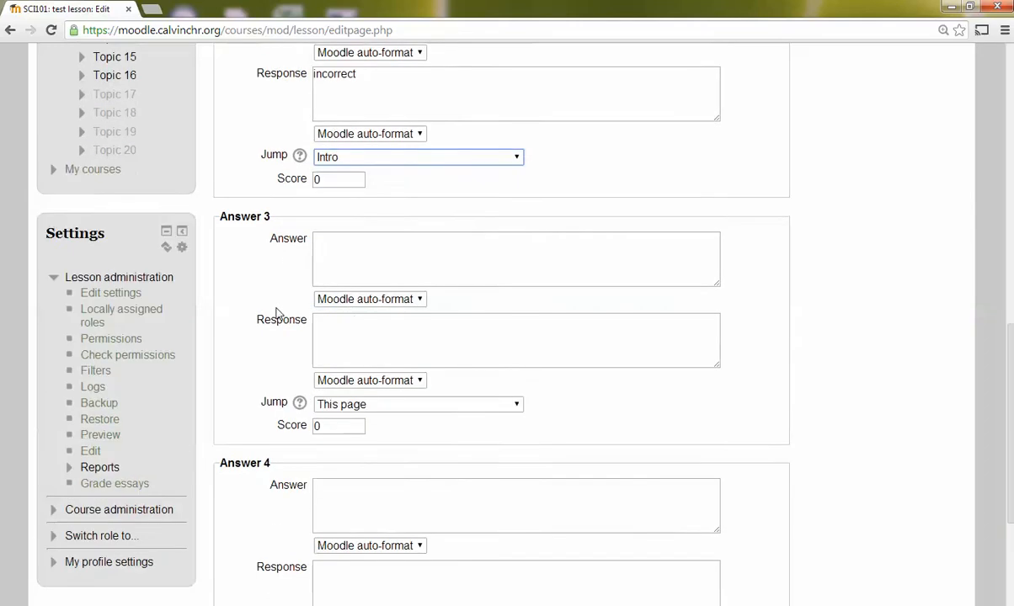
pyautogui.click(321, 500)
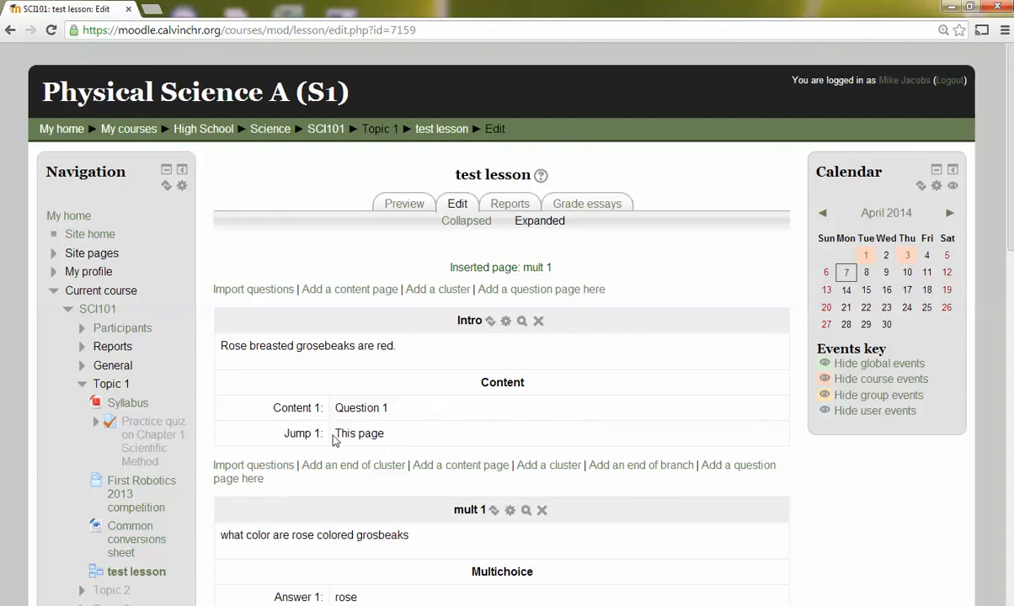
# Edit the Intro page so its Content 1 jump goes to mult 1, and save the page
pyautogui.click(508, 324)
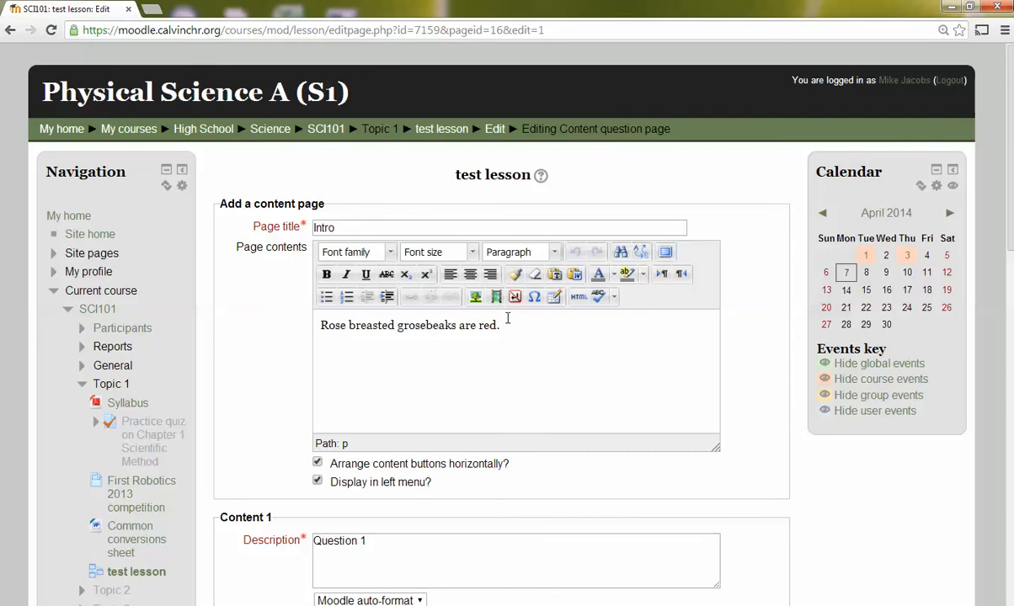
pyautogui.scroll(-3, 508, 320)
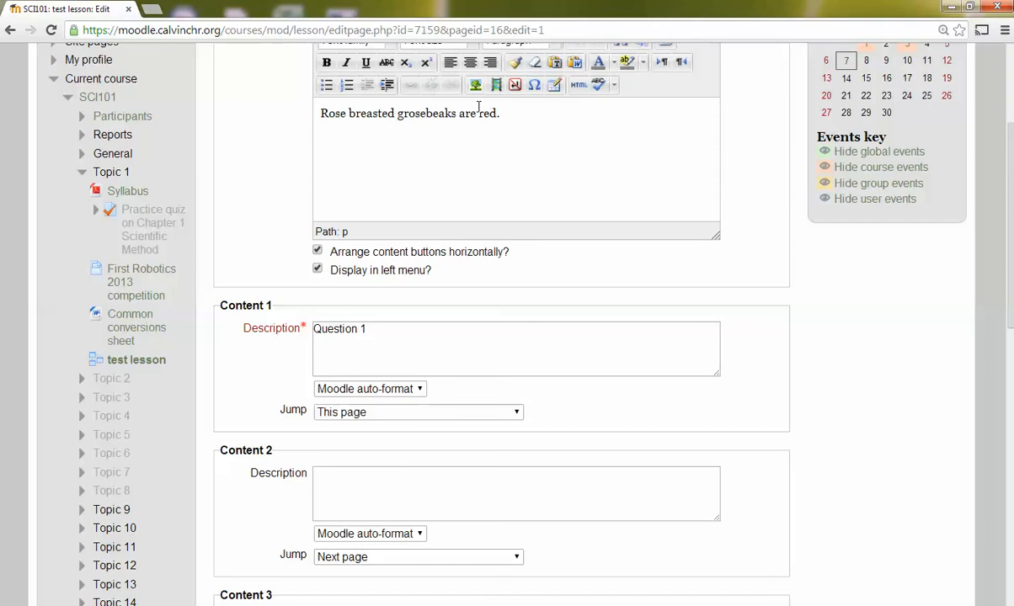
pyautogui.click(486, 412)
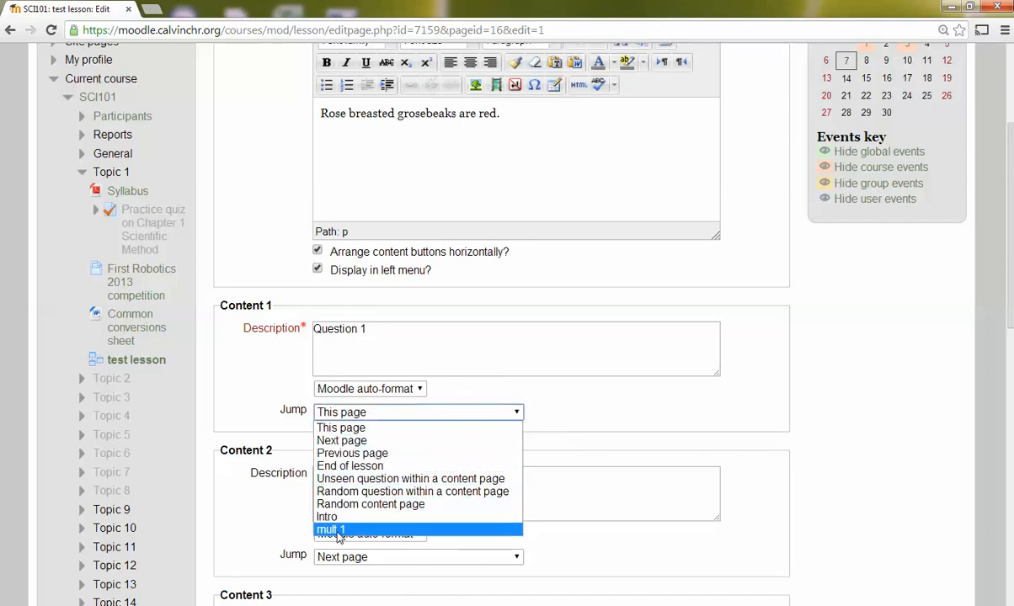
pyautogui.click(336, 529)
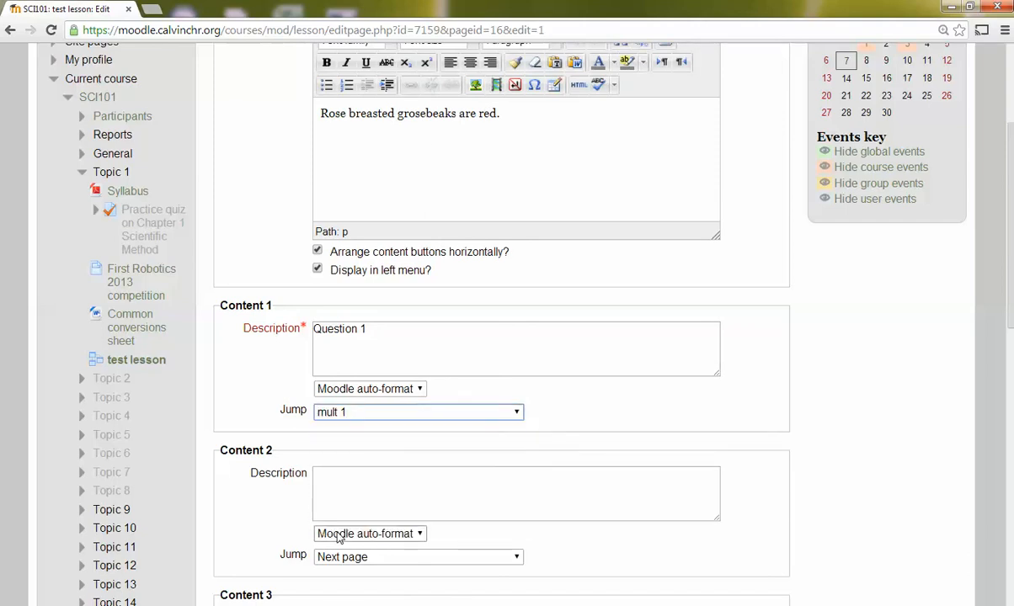
pyautogui.scroll(-2, 376, 452)
pyautogui.scroll(-3, 345, 530)
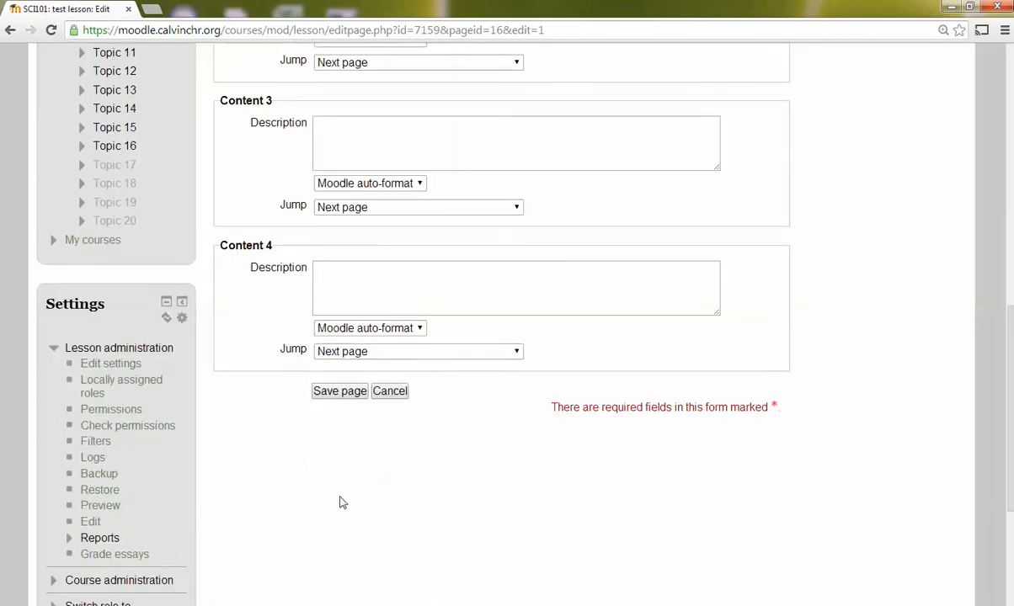
pyautogui.click(343, 395)
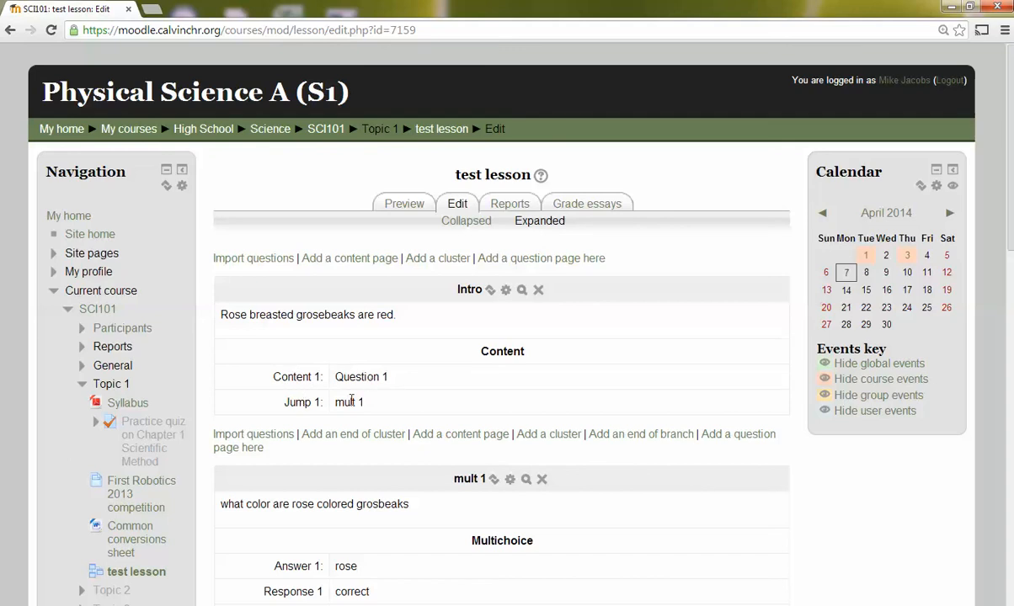
# Review the answers, scores and jumps of the Intro and mult 1 pages in the lesson overview
pyautogui.scroll(-3, 343, 398)
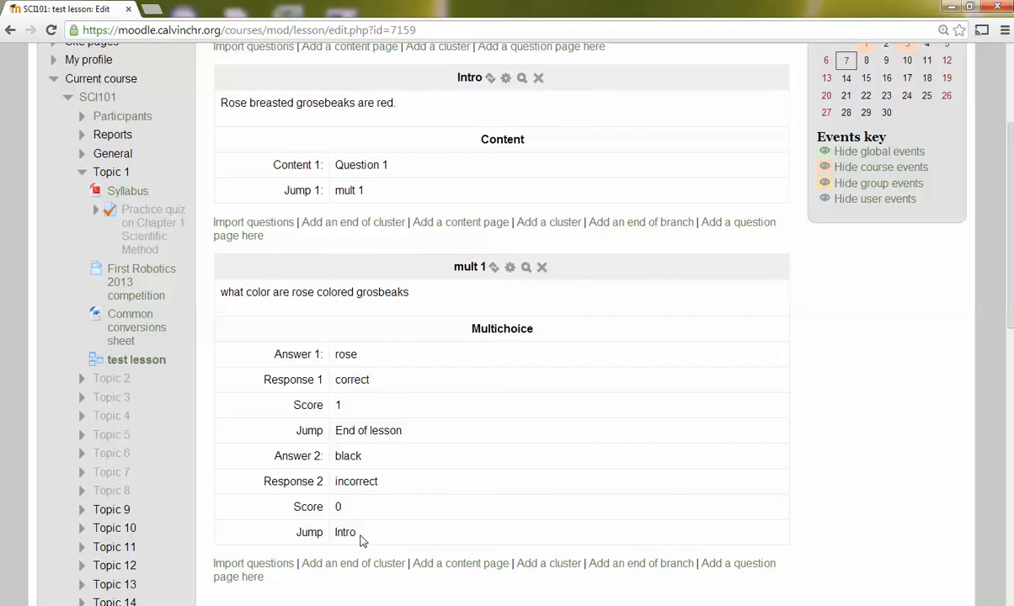
pyautogui.scroll(-1, 362, 535)
pyautogui.scroll(-3, 362, 530)
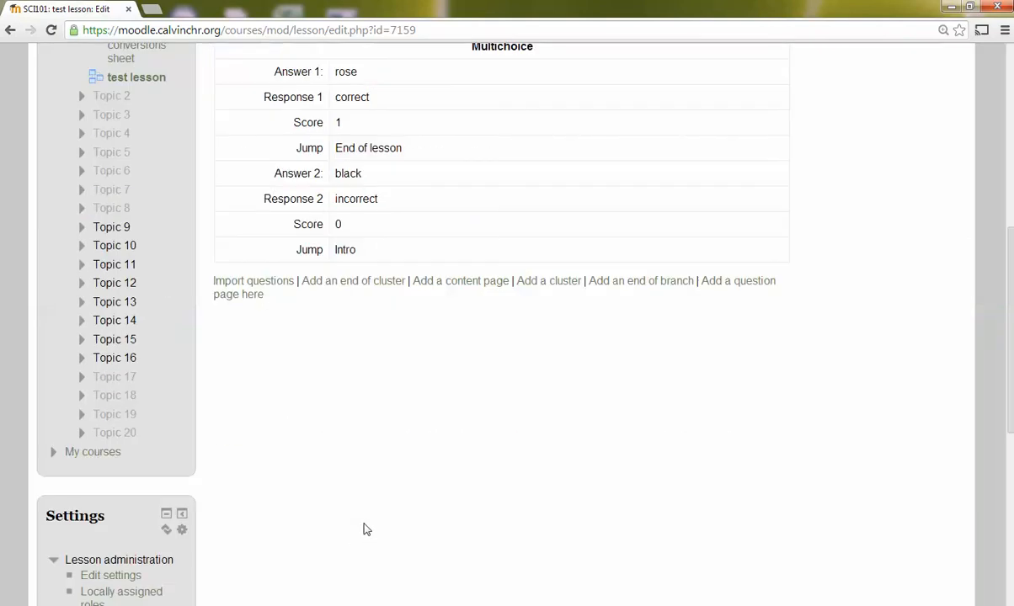
pyautogui.scroll(7, 362, 527)
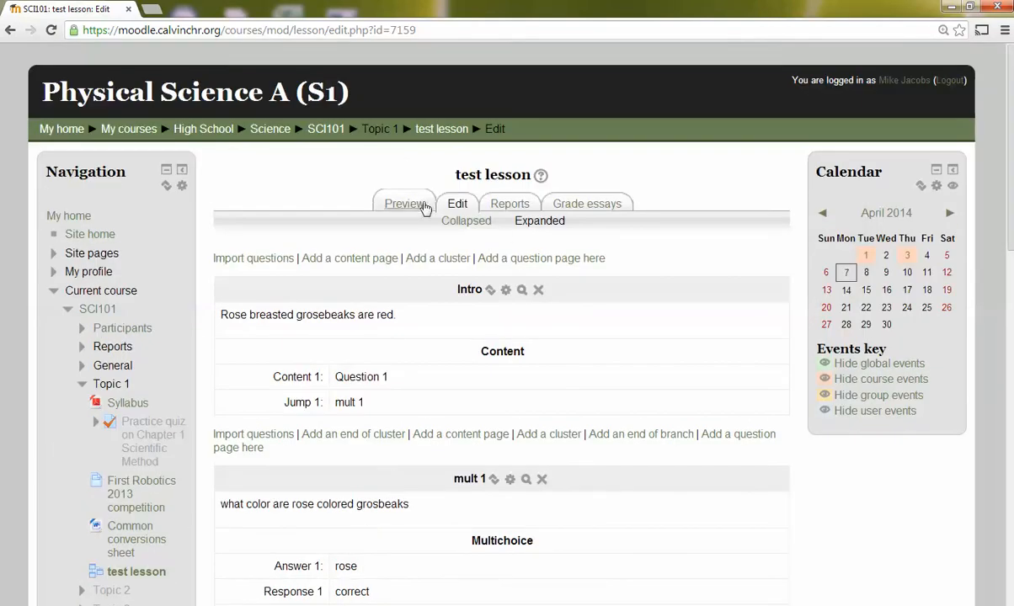
# Preview the test lesson from the Intro page, answer the question with "rose", and continue past the feedback
pyautogui.click(419, 207)
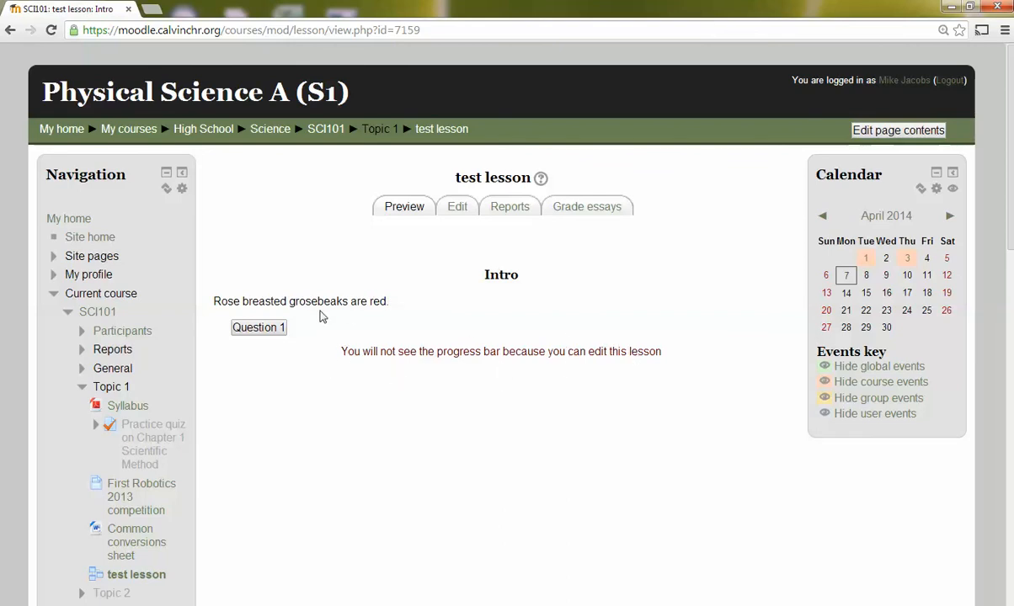
pyautogui.click(259, 329)
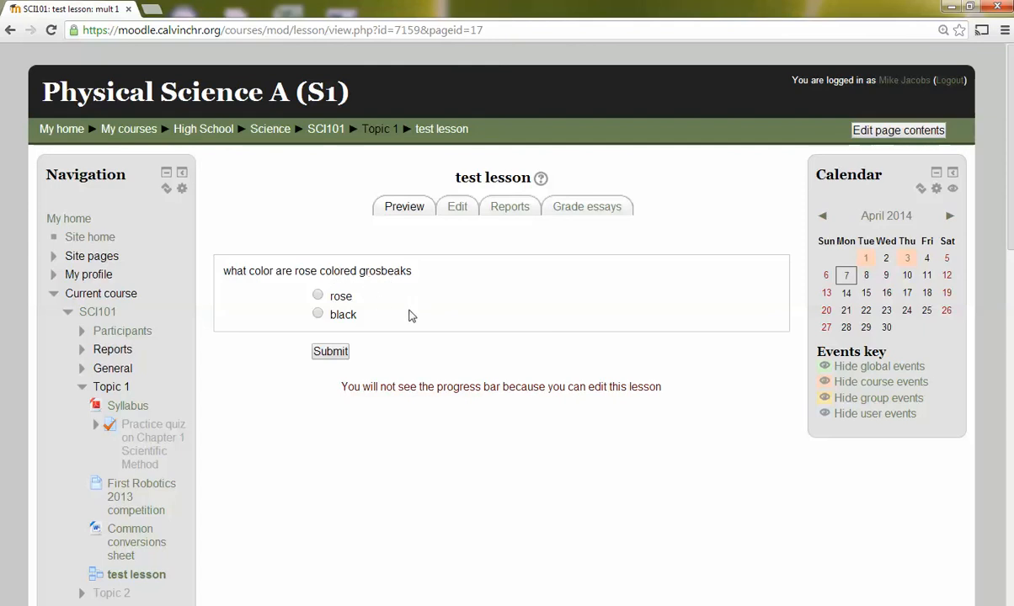
pyautogui.click(318, 294)
pyautogui.click(330, 352)
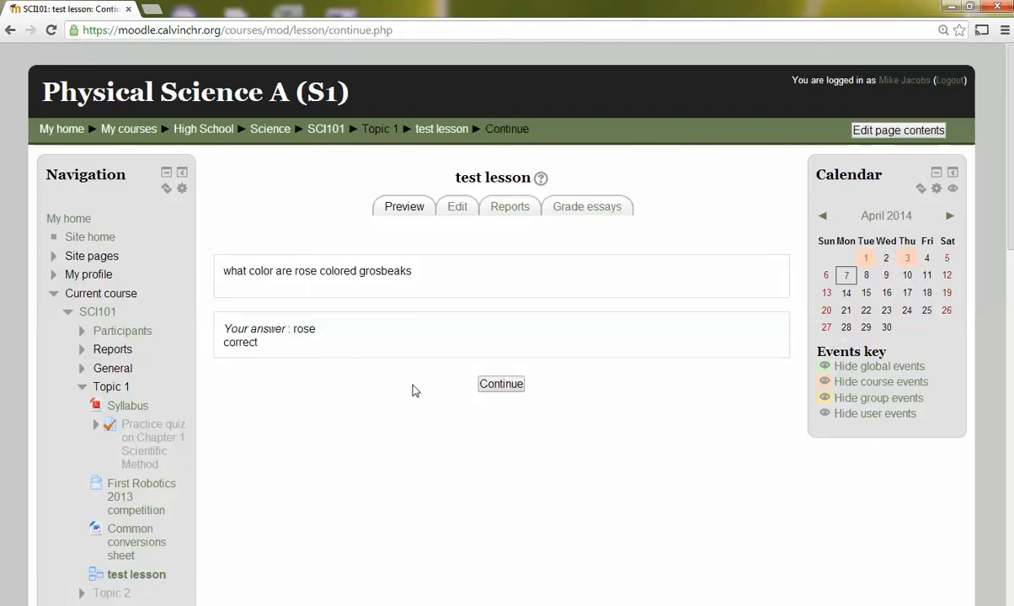
pyautogui.click(508, 389)
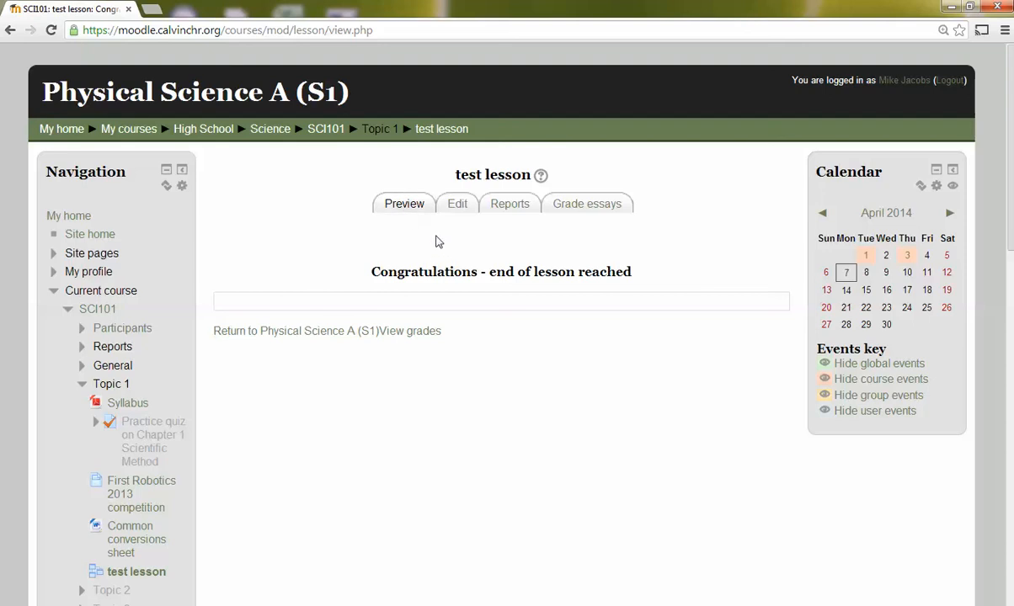
# Restart the lesson preview, answer Question 1 with "black", and continue past the feedback to test the wrong-answer jump
pyautogui.click(458, 210)
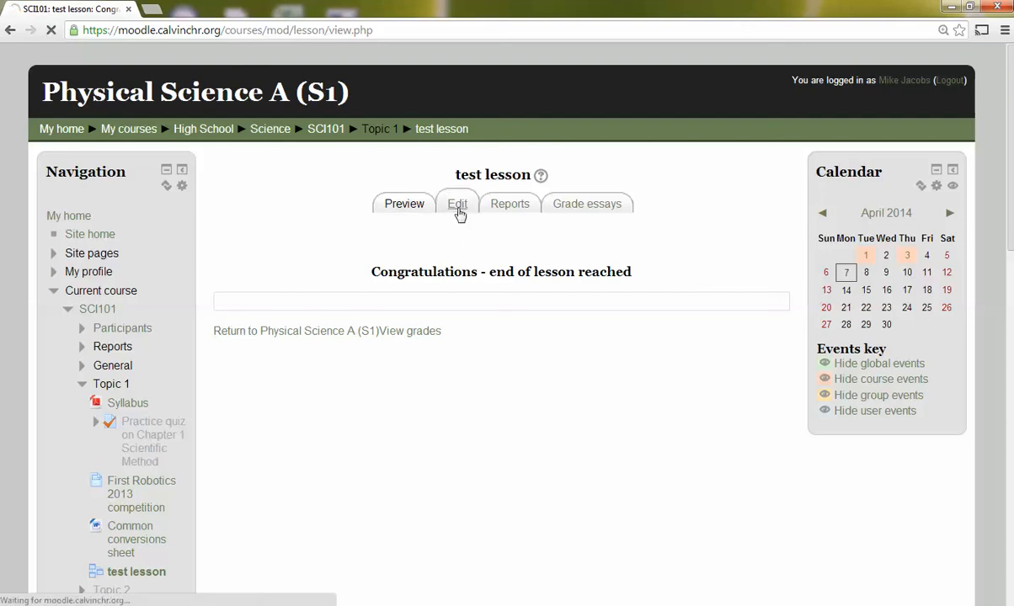
pyautogui.click(394, 211)
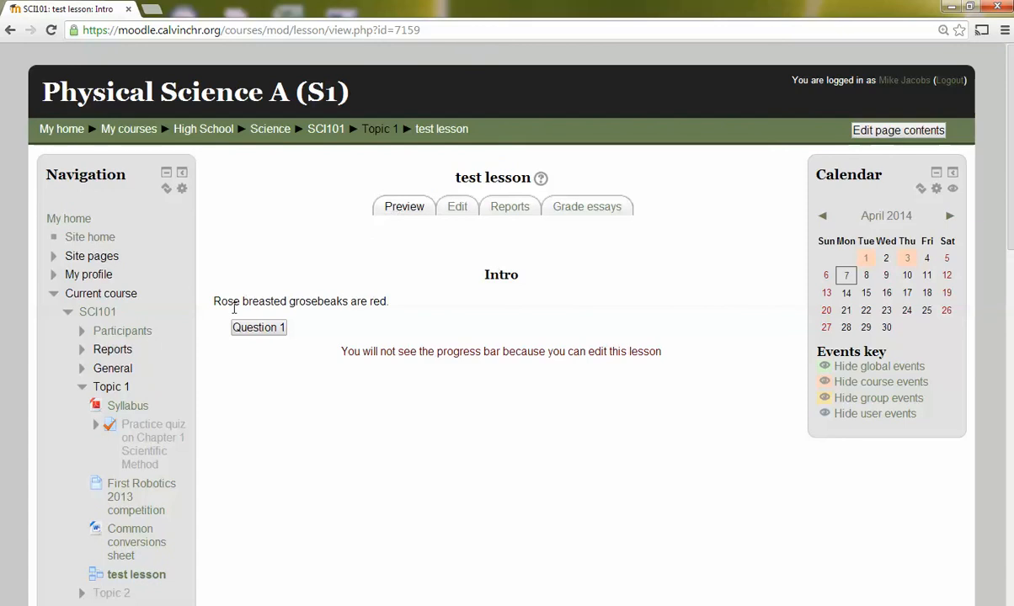
pyautogui.click(255, 333)
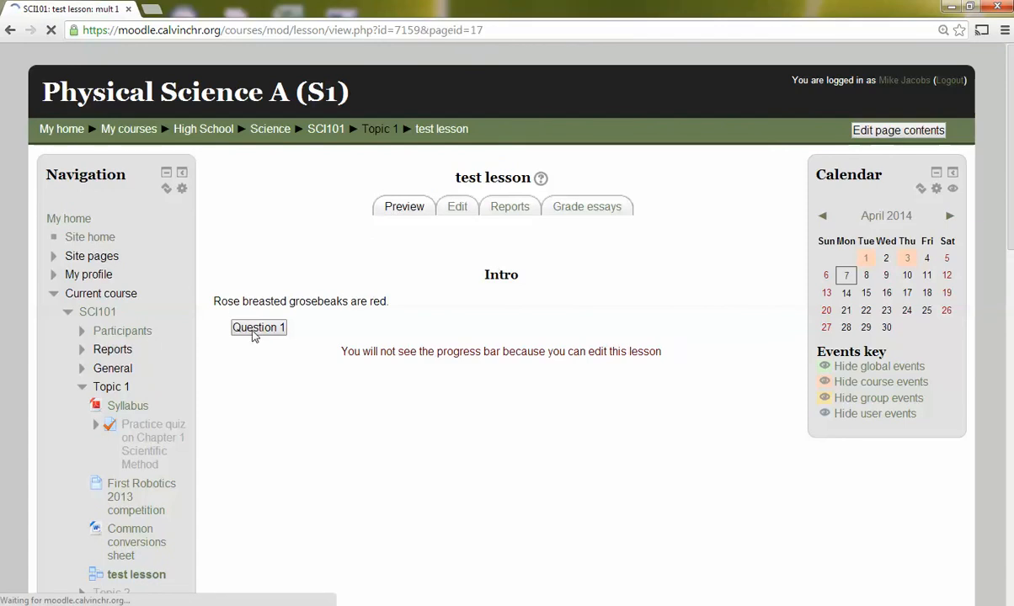
pyautogui.click(317, 314)
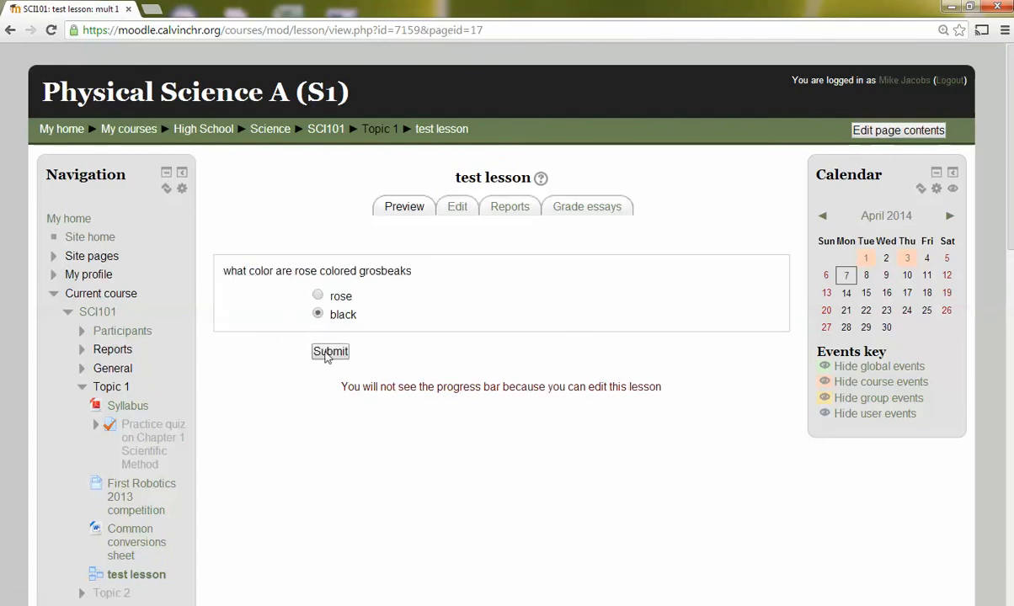
pyautogui.click(330, 351)
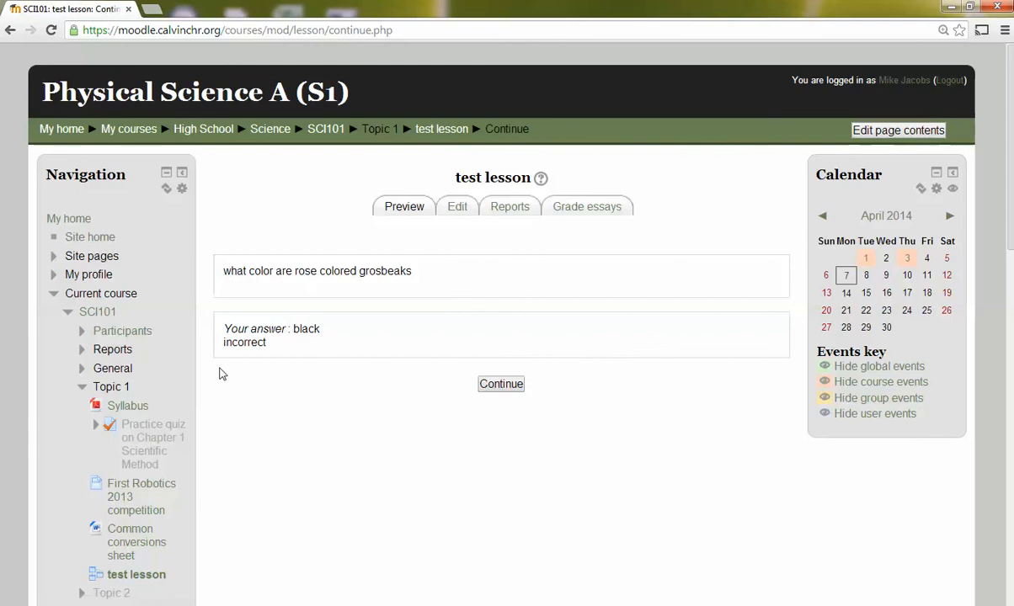
pyautogui.click(497, 387)
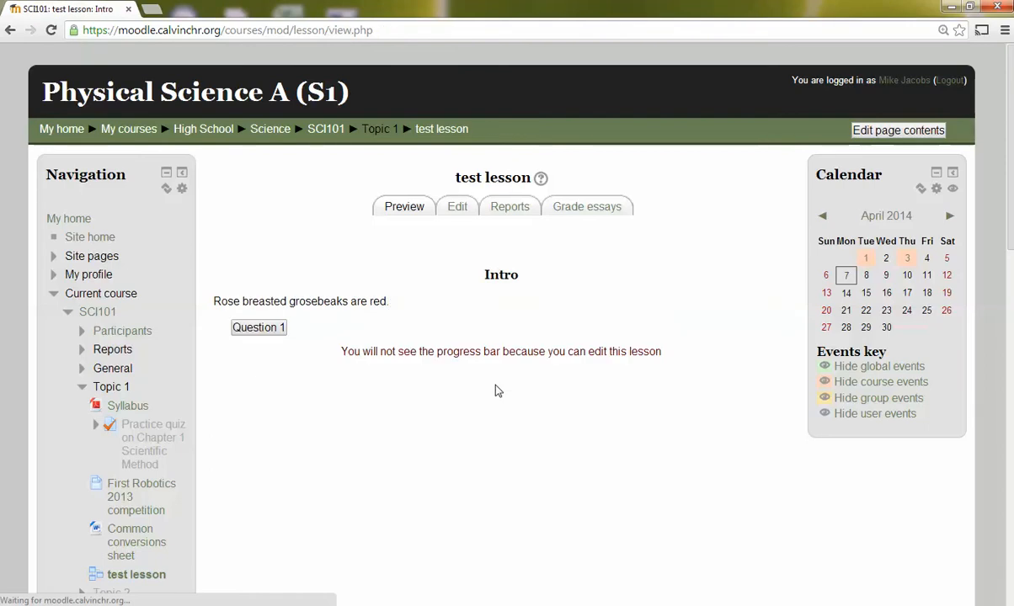